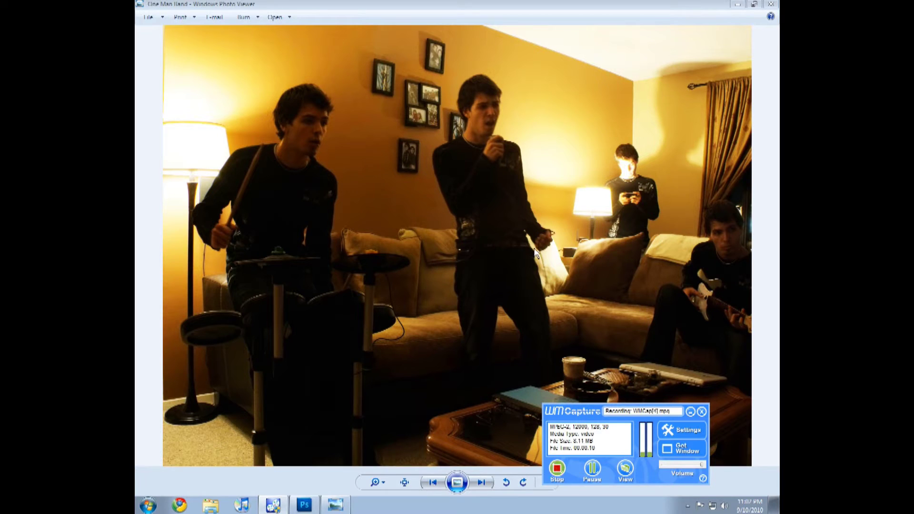
# Look over the finished One Man Band photo in Windows Photo Viewer, then close the viewer
pyautogui.click(672, 335)
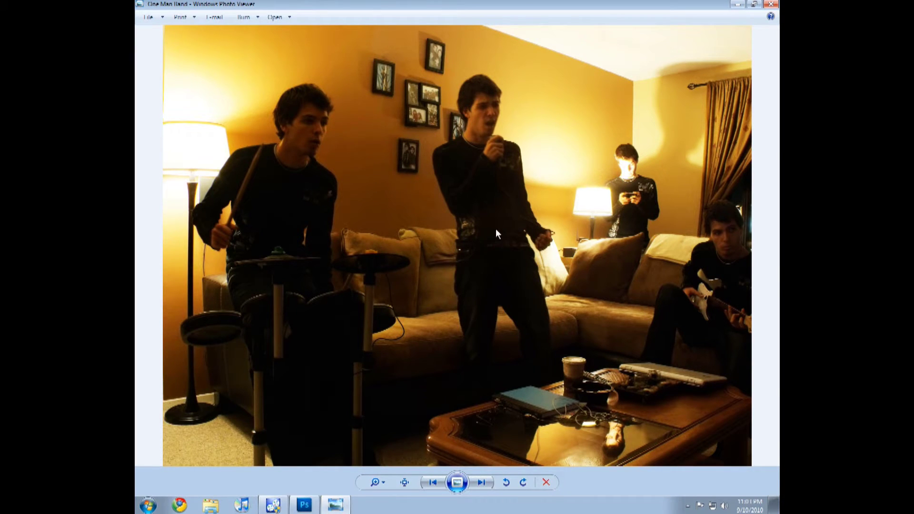
pyautogui.click(770, 6)
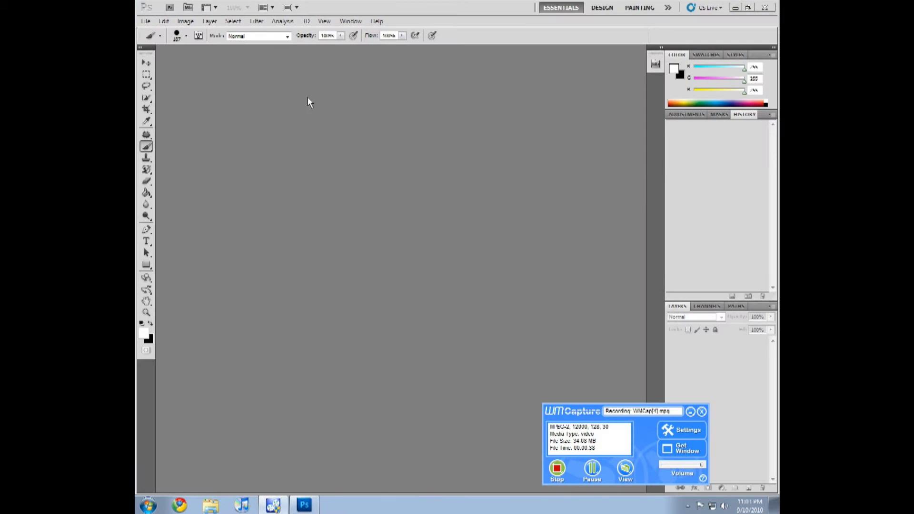
# Bring up Photoshop's Open dialog on My Pictures, then minimize everything to show the desktop
pyautogui.click(145, 21)
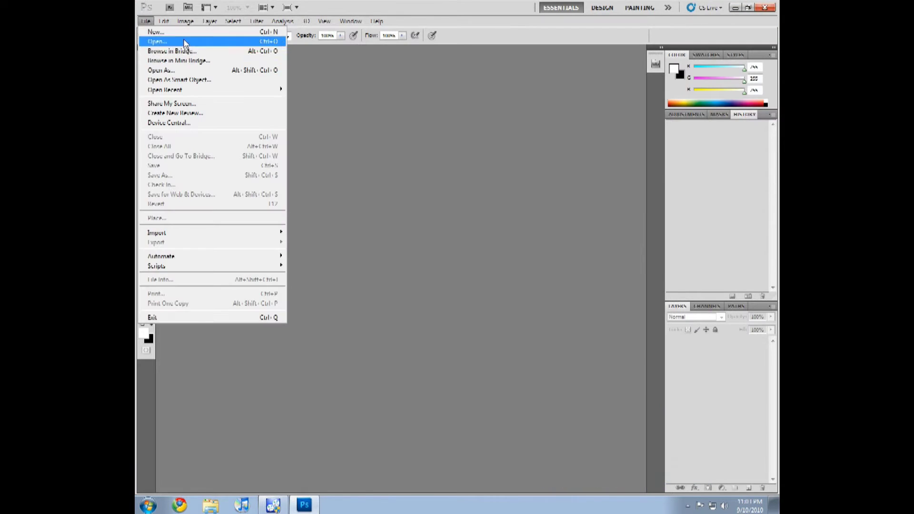
pyautogui.click(185, 43)
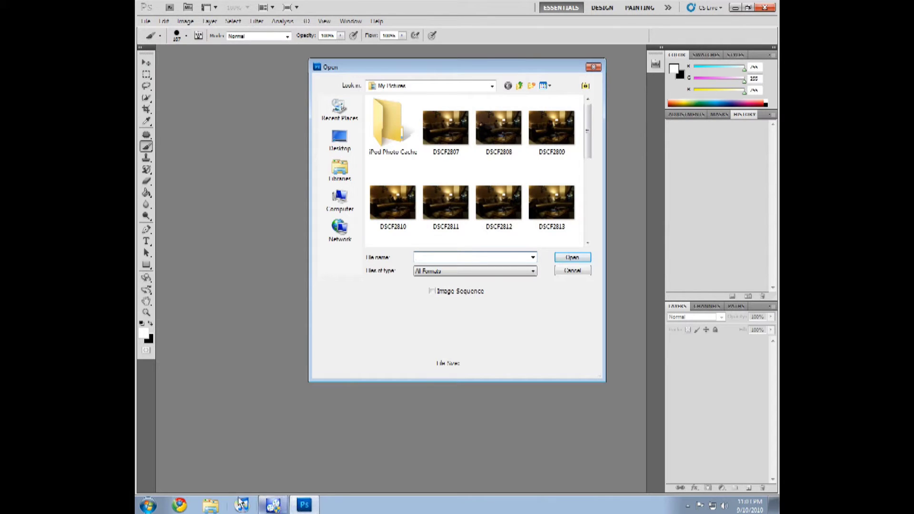
pyautogui.click(774, 506)
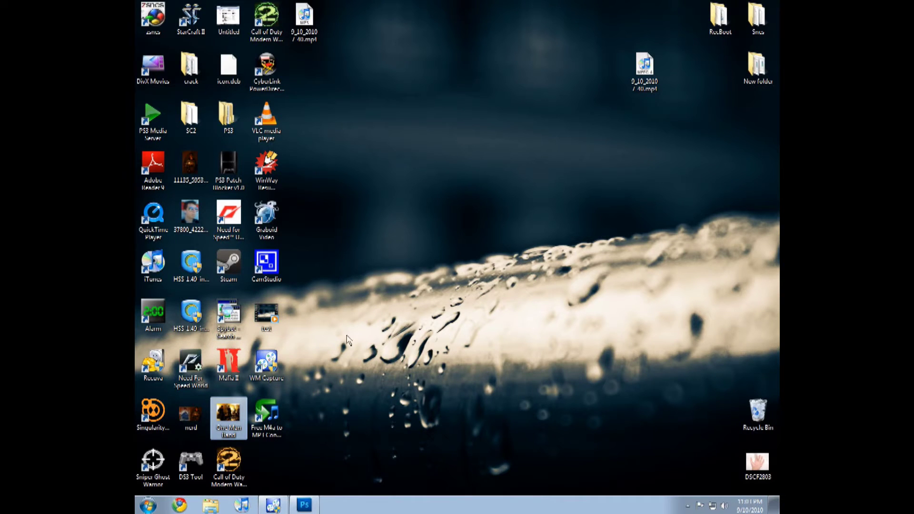
# Open the One Man Band photo from the desktop in Windows Photo Viewer
pyautogui.press('Return')
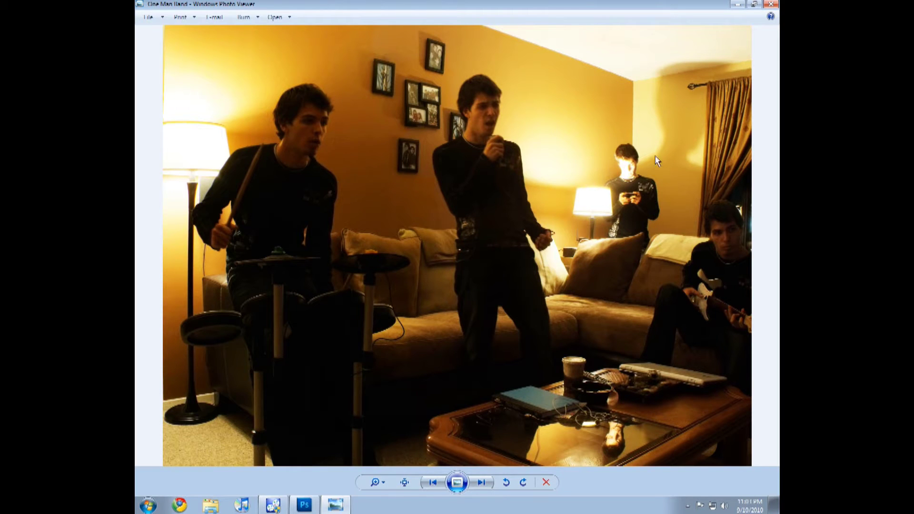
# Open DSCF2847, DSCF2849, DSCF2850 and DSCF2851 from My Pictures together in Photoshop
pyautogui.click(772, 5)
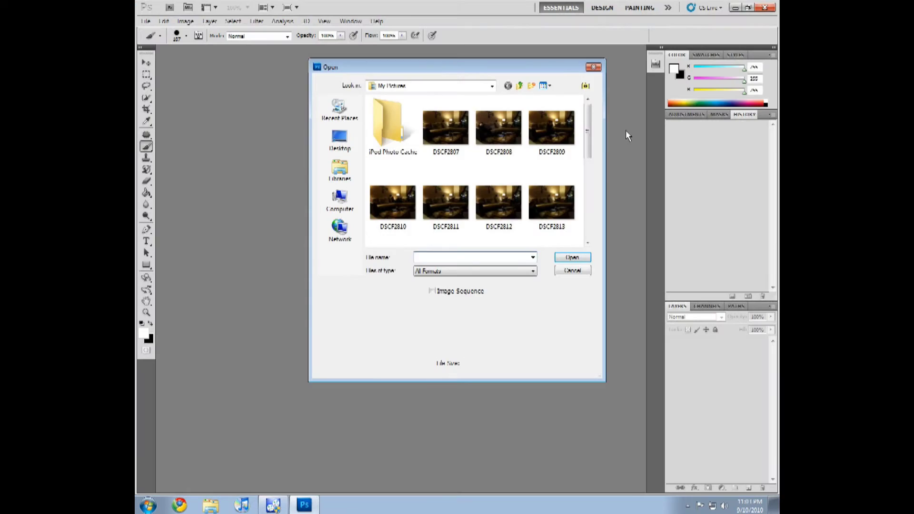
pyautogui.moveTo(583, 143); pyautogui.dragTo(587, 214)
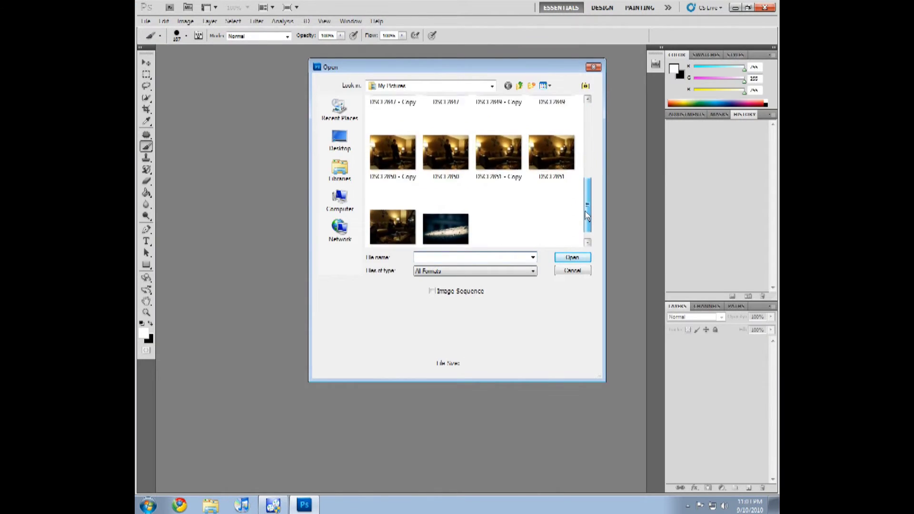
pyautogui.moveTo(587, 213); pyautogui.dragTo(587, 199)
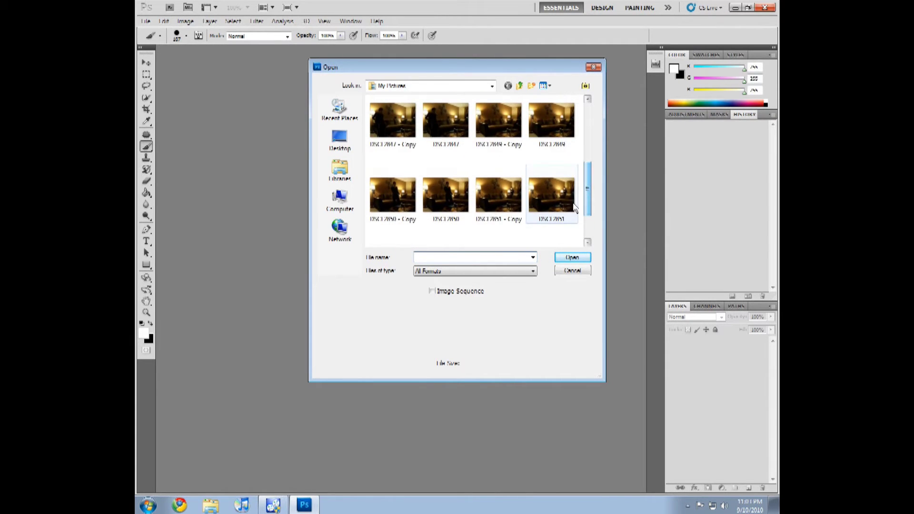
pyautogui.click(557, 190)
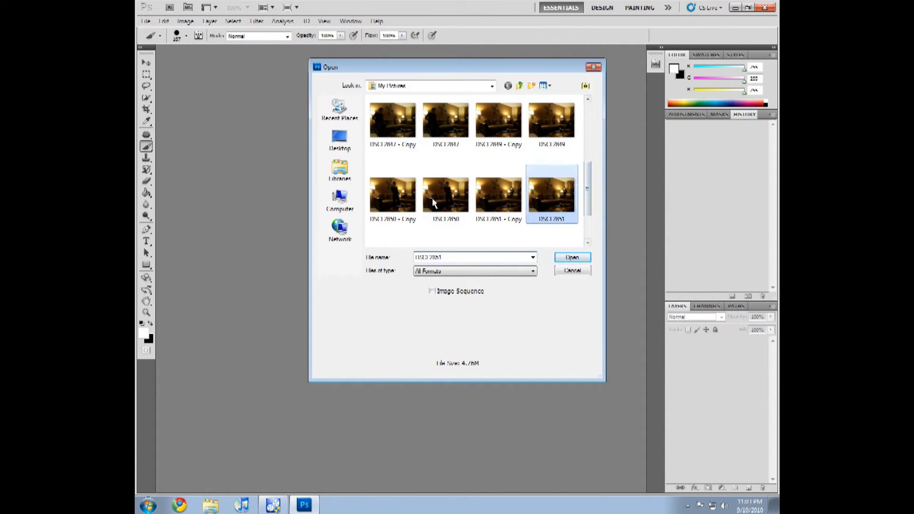
pyautogui.keyDown('ctrl'); pyautogui.click(442, 196); pyautogui.keyUp('ctrl')
pyautogui.keyDown('ctrl'); pyautogui.click(552, 122); pyautogui.keyUp('ctrl')
pyautogui.keyDown('ctrl'); pyautogui.click(452, 118); pyautogui.keyUp('ctrl')
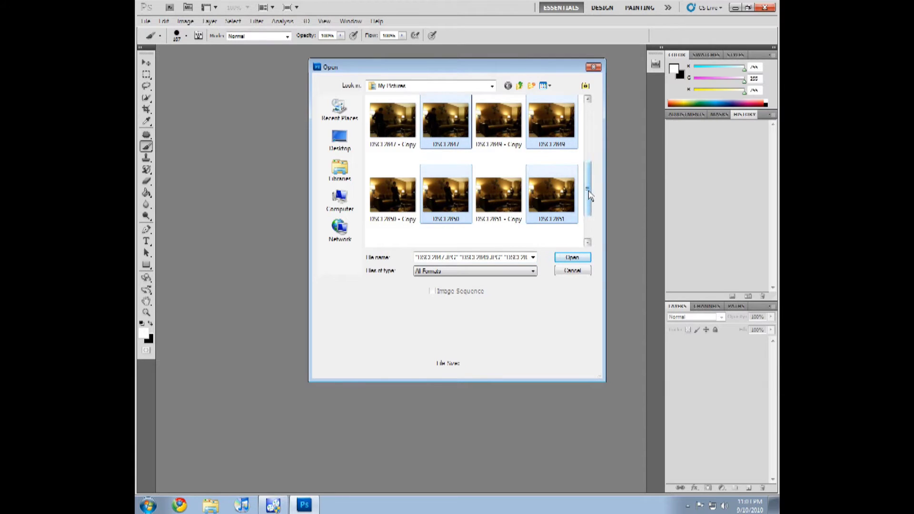
pyautogui.moveTo(588, 190); pyautogui.dragTo(594, 165)
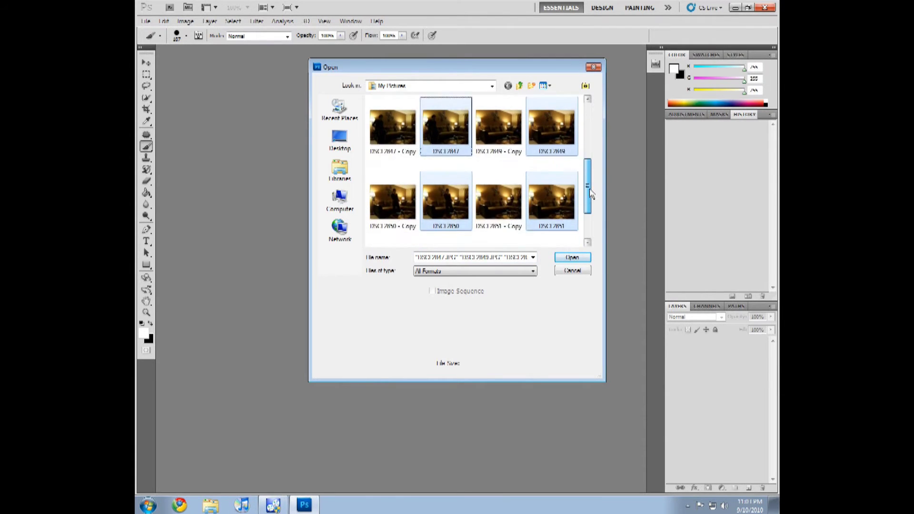
pyautogui.click(572, 257)
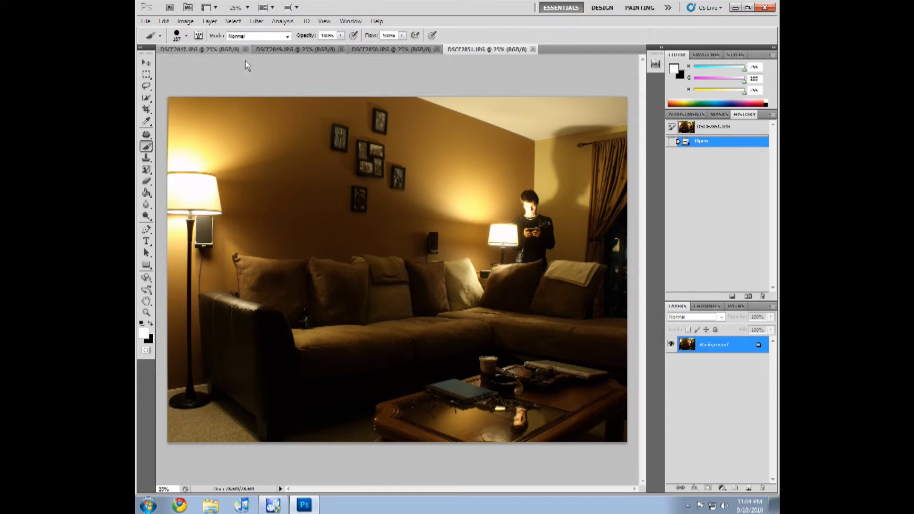
# Paste the DSCF2849 guitarist photo into a new Layer 1 in DSCF2847
pyautogui.click(238, 51)
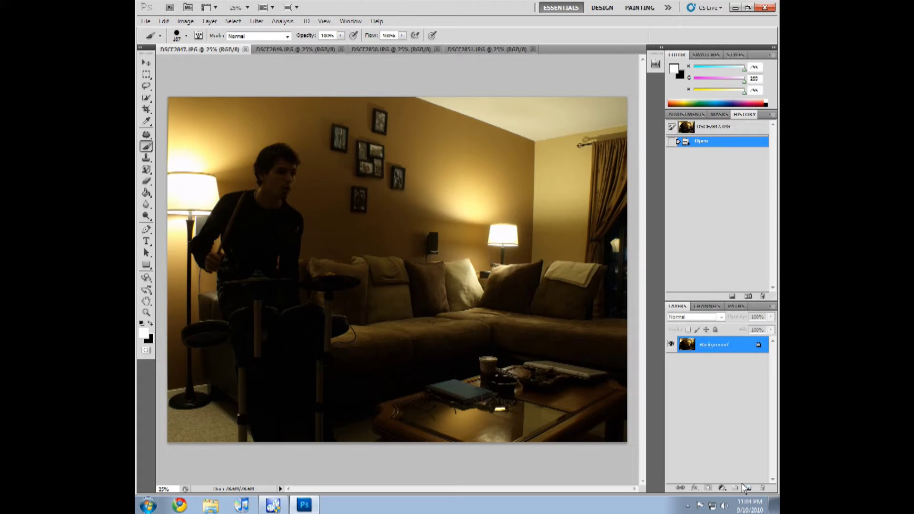
pyautogui.click(748, 491)
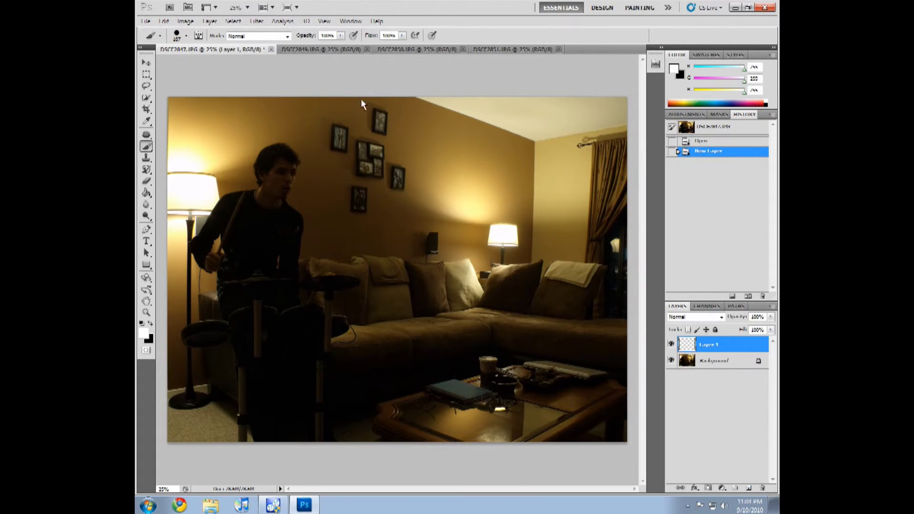
pyautogui.click(339, 50)
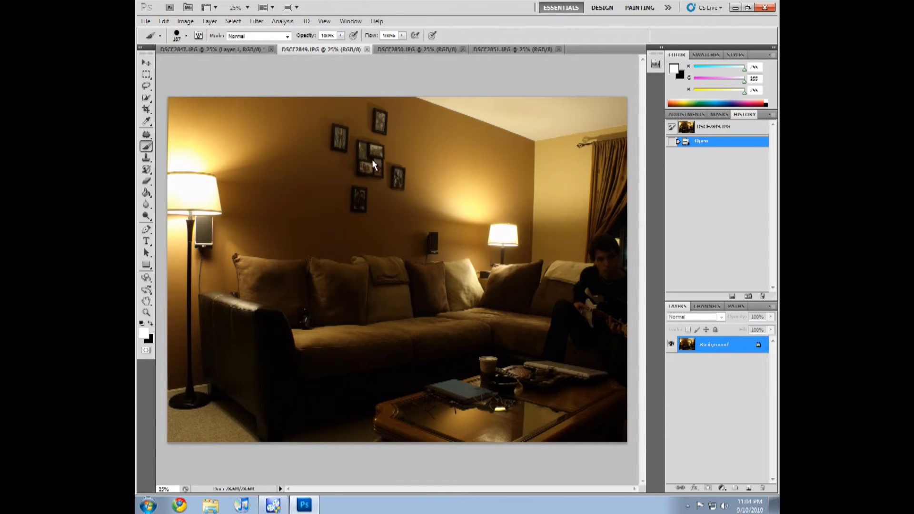
pyautogui.hotkey('ctrl', 'a')
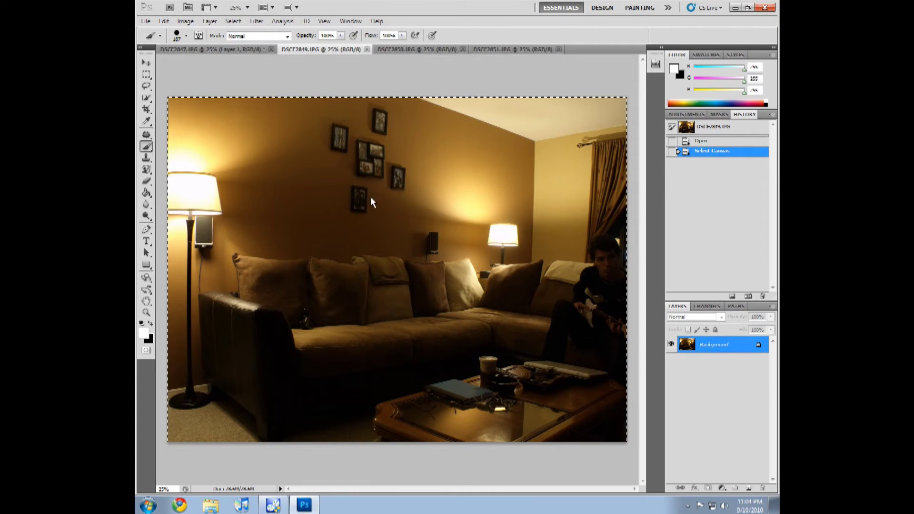
pyautogui.click(257, 50)
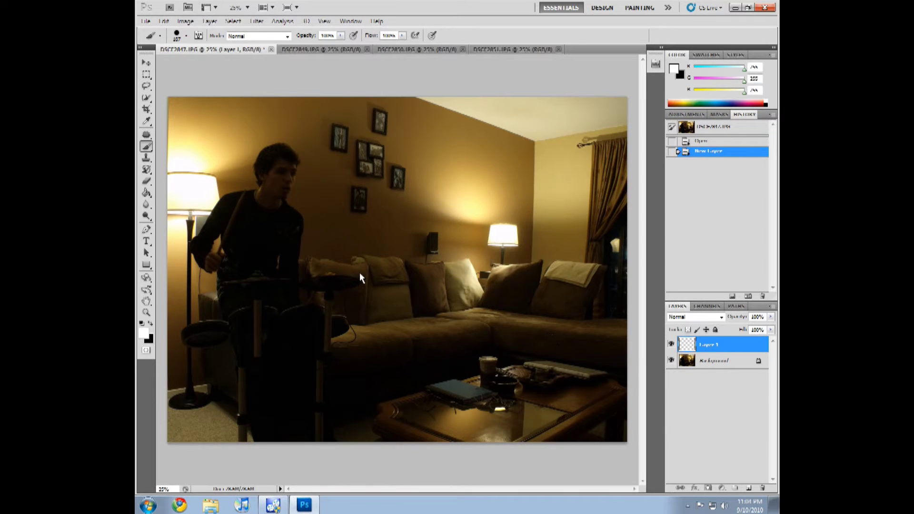
pyautogui.hotkey('ctrl', 'v')
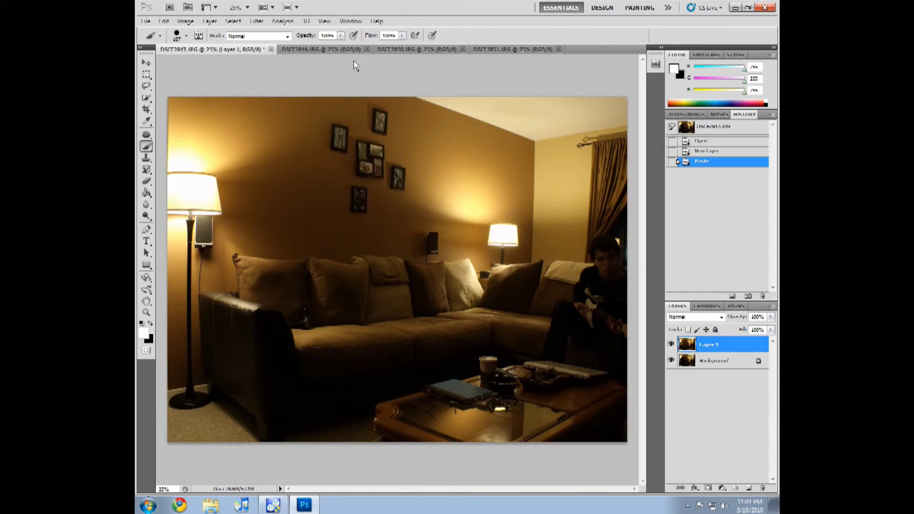
# Paste the DSCF2850 singer photo into a new Layer 2 in DSCF2847
pyautogui.click(390, 50)
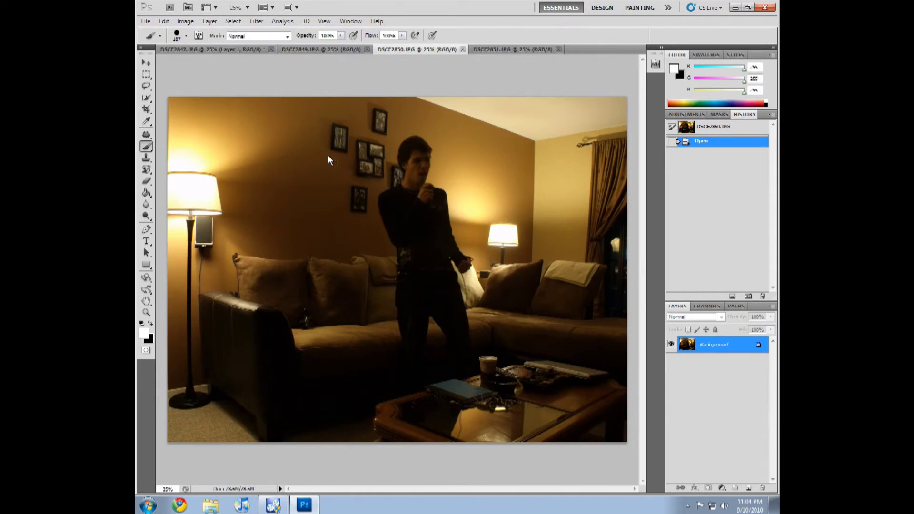
pyautogui.hotkey('ctrl', 'a')
pyautogui.click(263, 71)
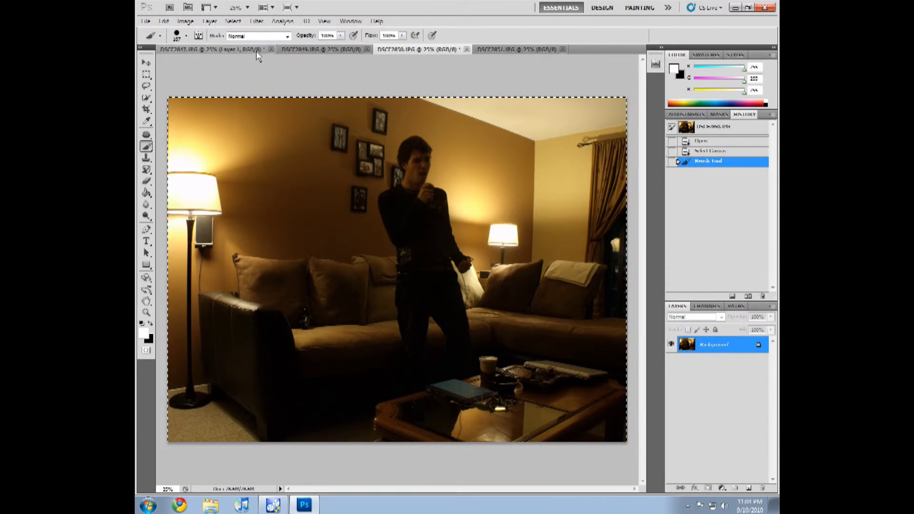
pyautogui.click(257, 51)
pyautogui.click(749, 489)
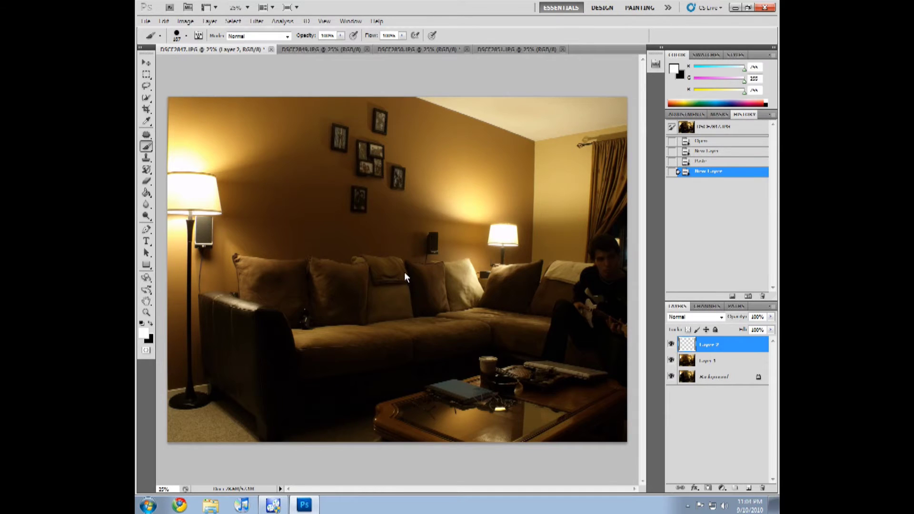
pyautogui.hotkey('ctrl', 'v')
# Copy the DSCF2851 bystander photo and paste it into Layer 3 in DSCF2847
pyautogui.hotkey('ctrl', 'shift', 'Tab')
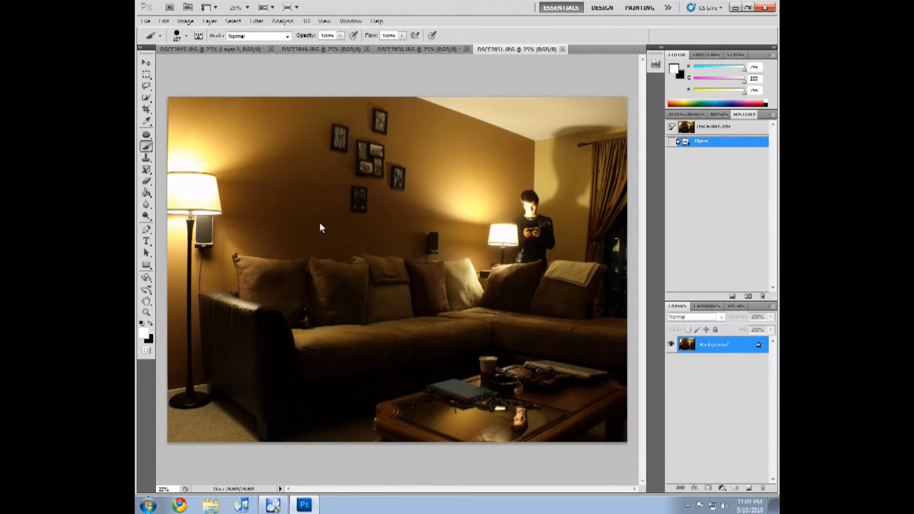
pyautogui.hotkey('ctrl', 'a')
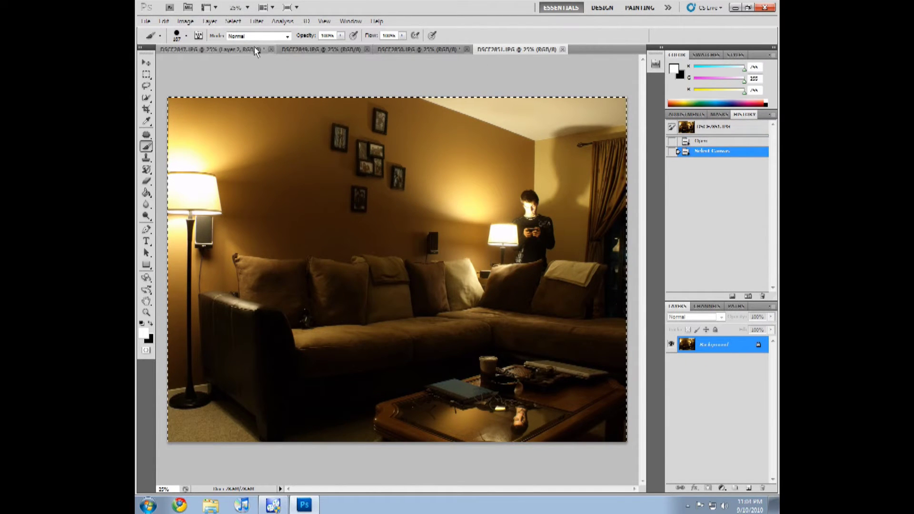
pyautogui.hotkey('ctrl', 'c')
pyautogui.hotkey('ctrl', 'Tab')
pyautogui.hotkey('ctrl', 'v')
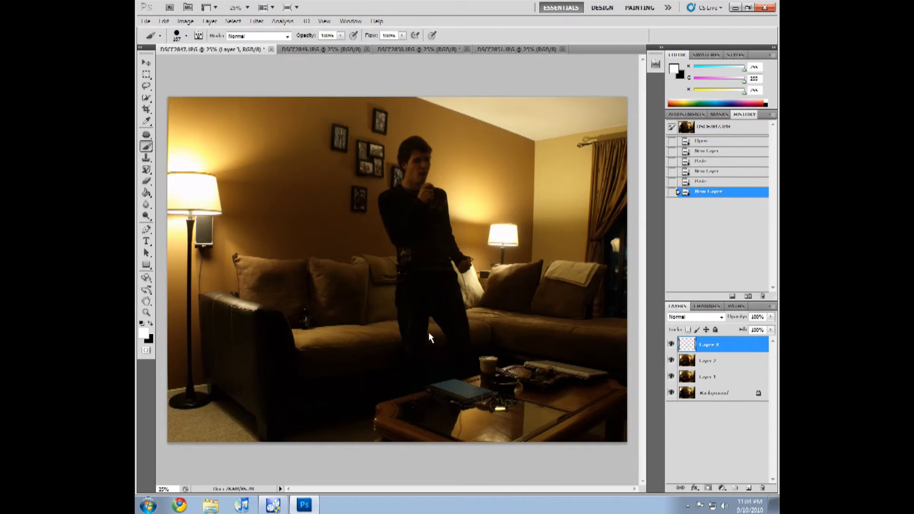
pyautogui.hotkey('ctrl', 'v')
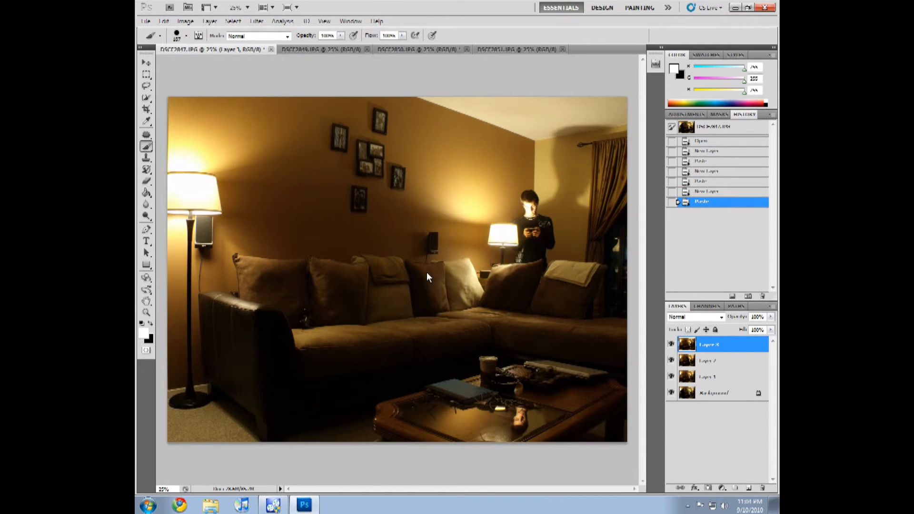
# Hide Layers 3, 2 and 1, then re-show Layer 1 and add a blank layer mask to it
pyautogui.click(672, 344)
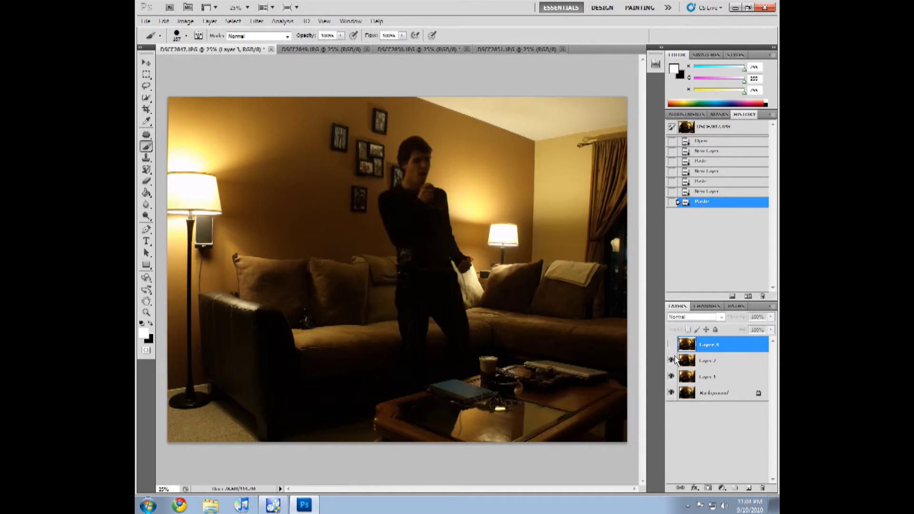
pyautogui.click(671, 360)
pyautogui.click(671, 377)
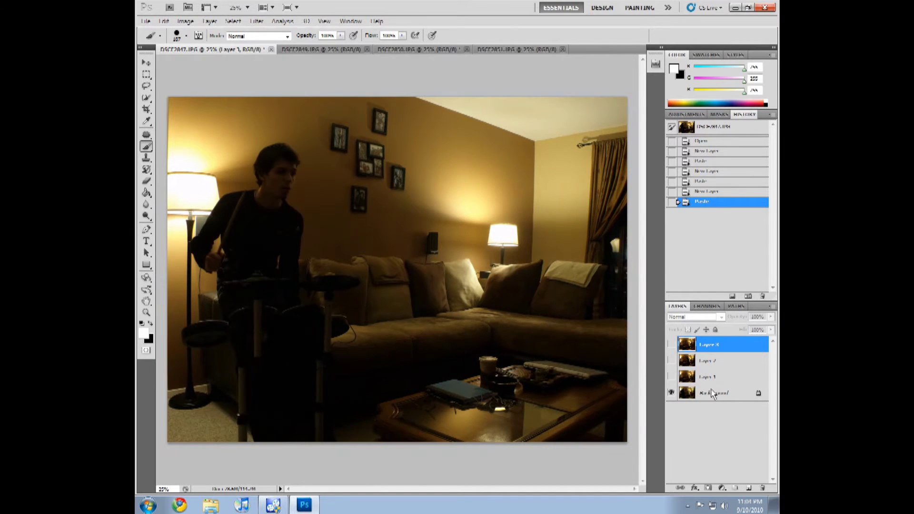
pyautogui.click(713, 393)
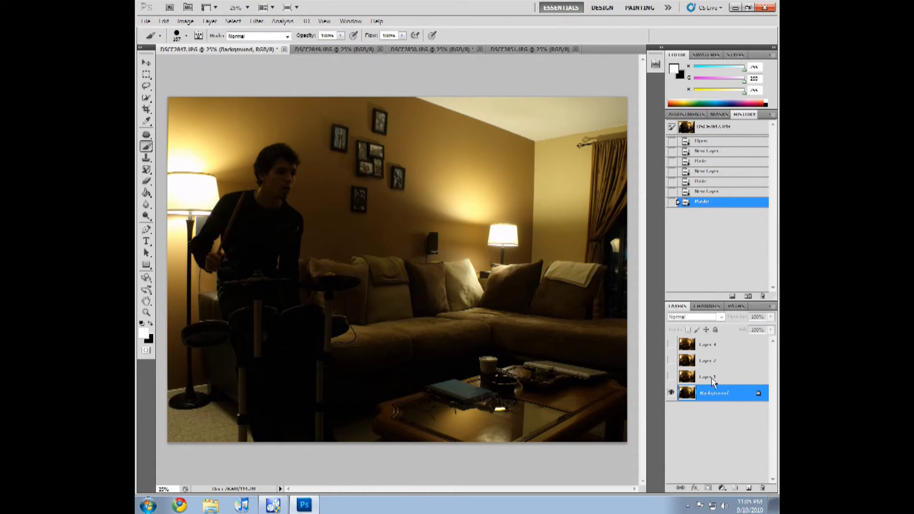
pyautogui.click(713, 379)
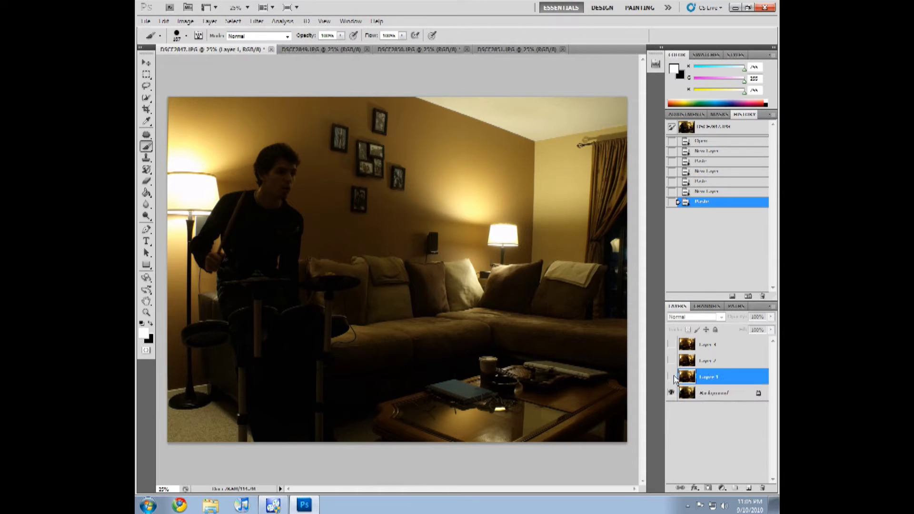
pyautogui.click(672, 376)
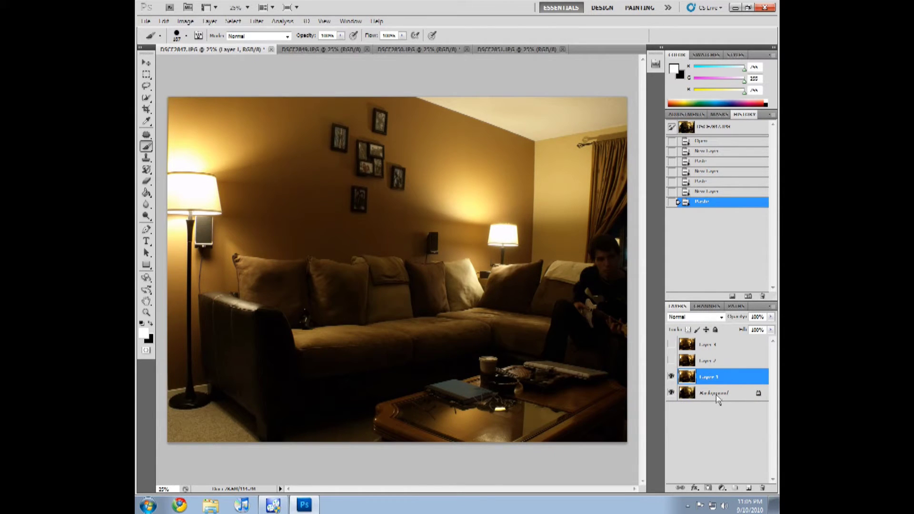
pyautogui.click(708, 489)
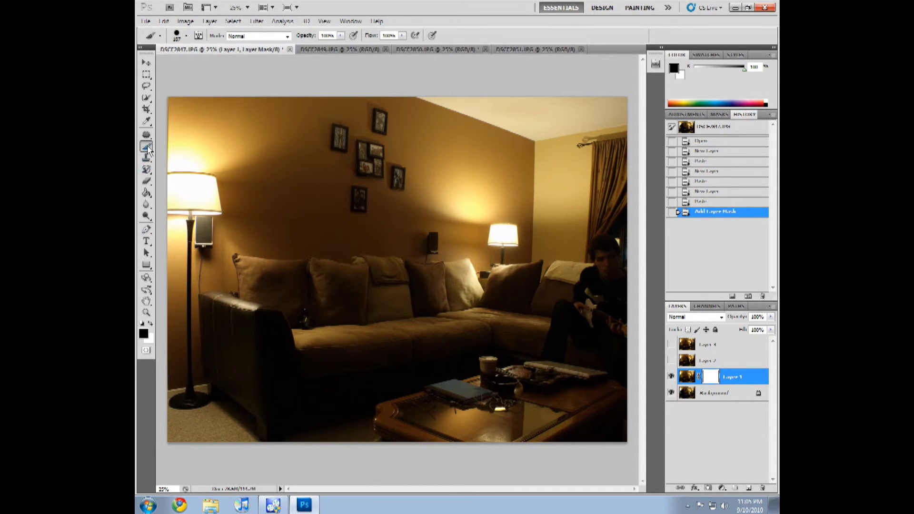
# Pick a soft round brush, test grey on the mask over the wall, then switch to black
pyautogui.rightClick(291, 189)
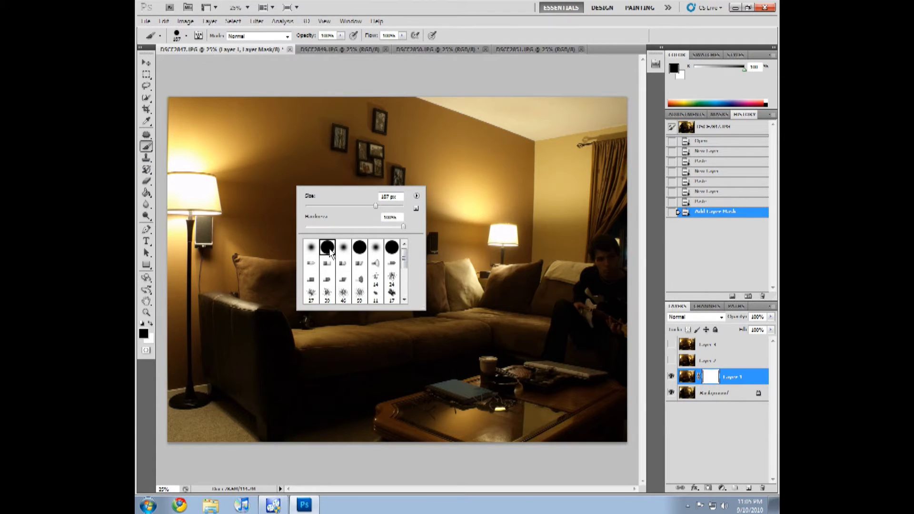
pyautogui.click(399, 202)
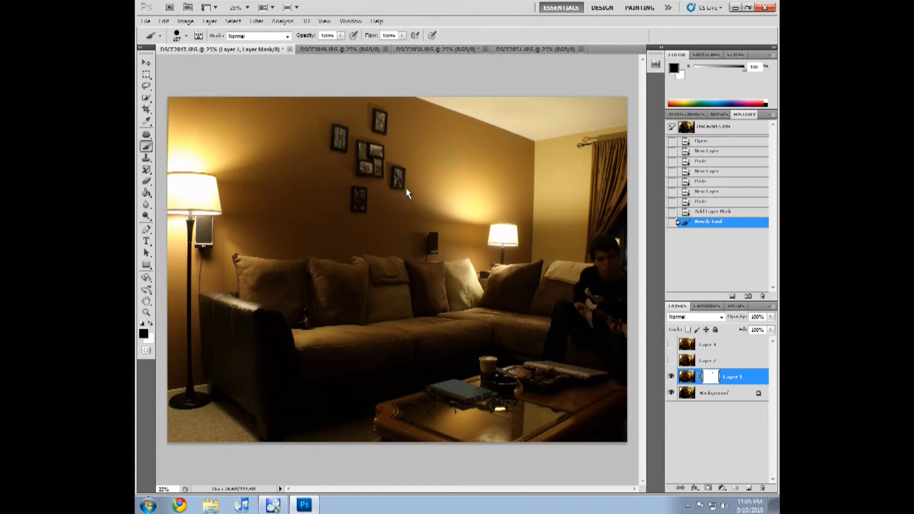
pyautogui.hotkey('ctrl', 'z')
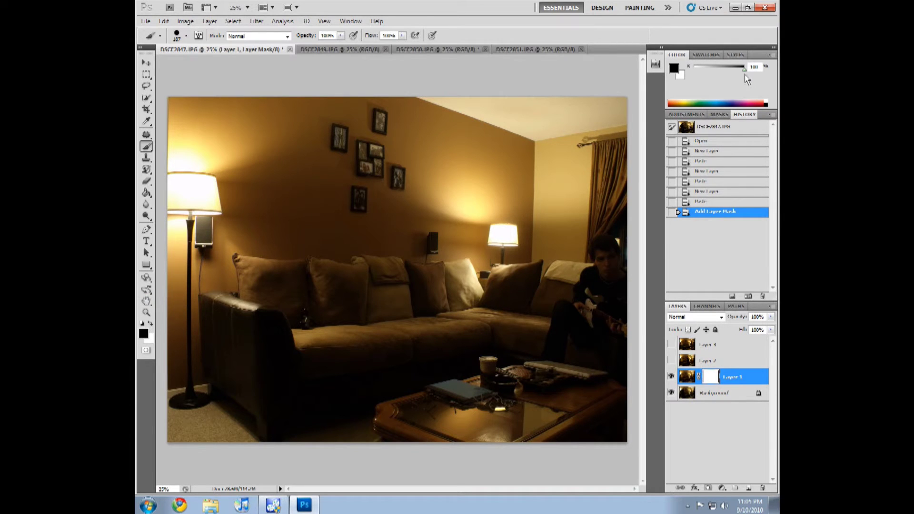
pyautogui.moveTo(744, 70); pyautogui.dragTo(713, 70)
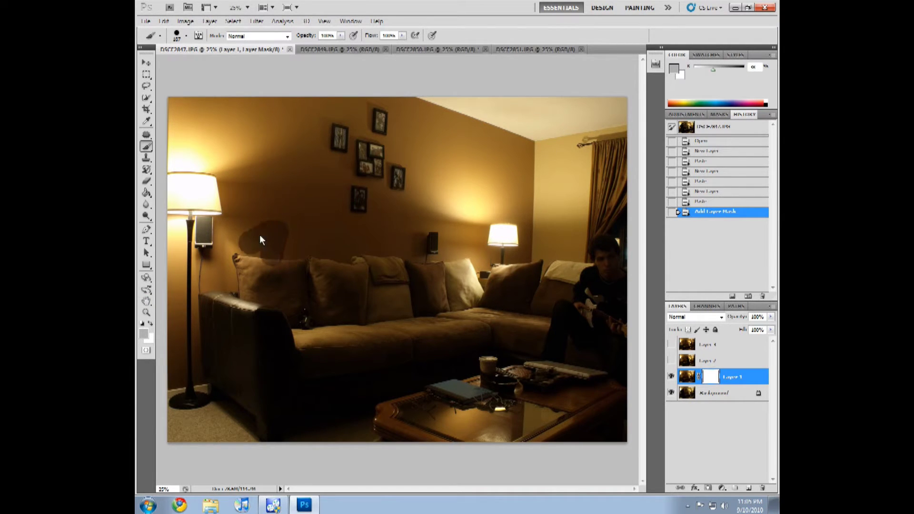
pyautogui.moveTo(260, 236); pyautogui.dragTo(280, 210)
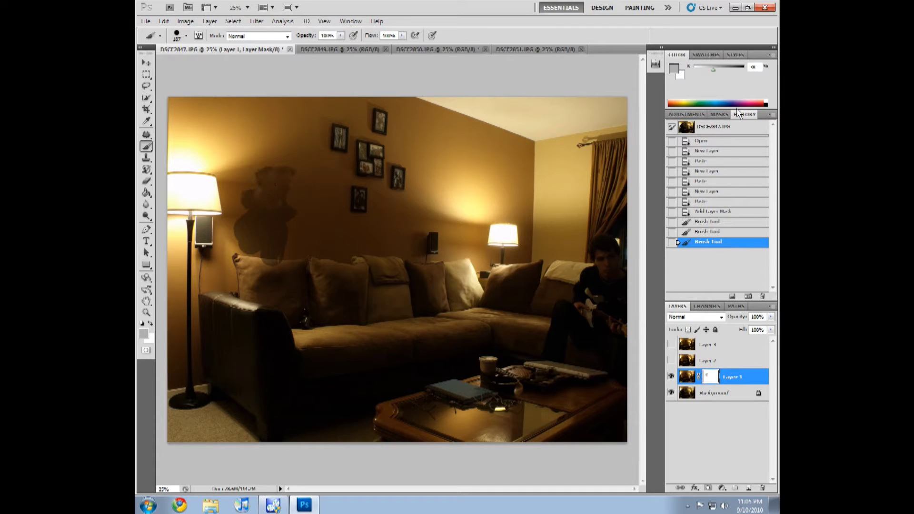
pyautogui.moveTo(714, 72); pyautogui.dragTo(745, 70)
# Paint black on Layer 1's mask to reveal the drummer's head, body and drum kit
pyautogui.moveTo(271, 165); pyautogui.dragTo(254, 176)
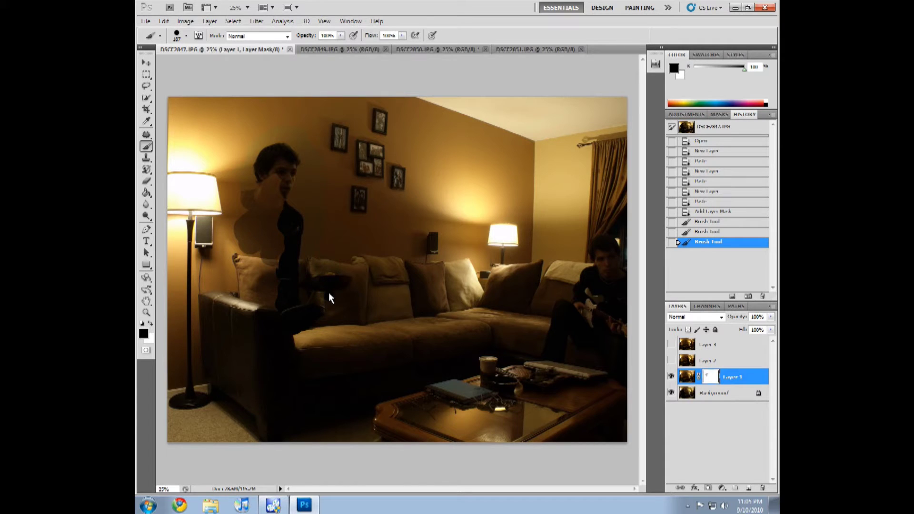
pyautogui.moveTo(329, 333); pyautogui.dragTo(297, 347)
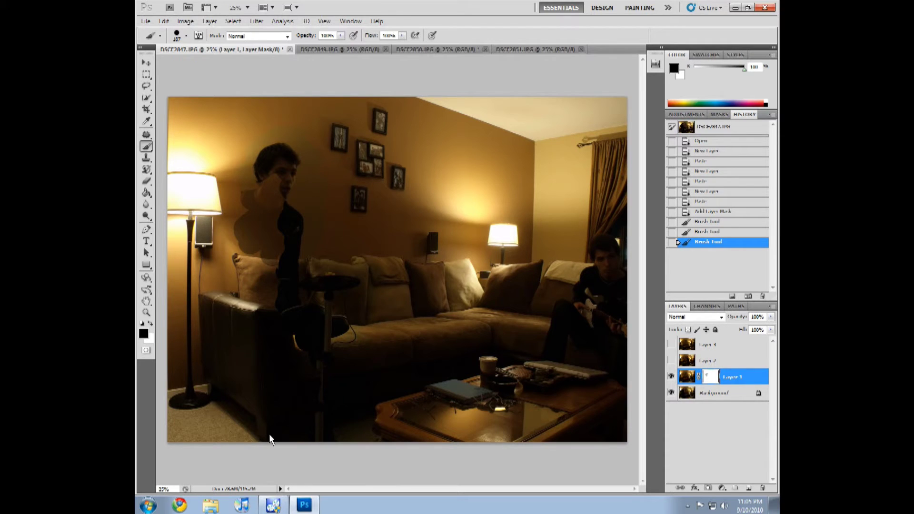
pyautogui.moveTo(267, 435)
pyautogui.mouseDown()
pyautogui.moveTo(280, 419)
pyautogui.moveTo(231, 440)
pyautogui.moveTo(267, 384)
pyautogui.mouseUp()
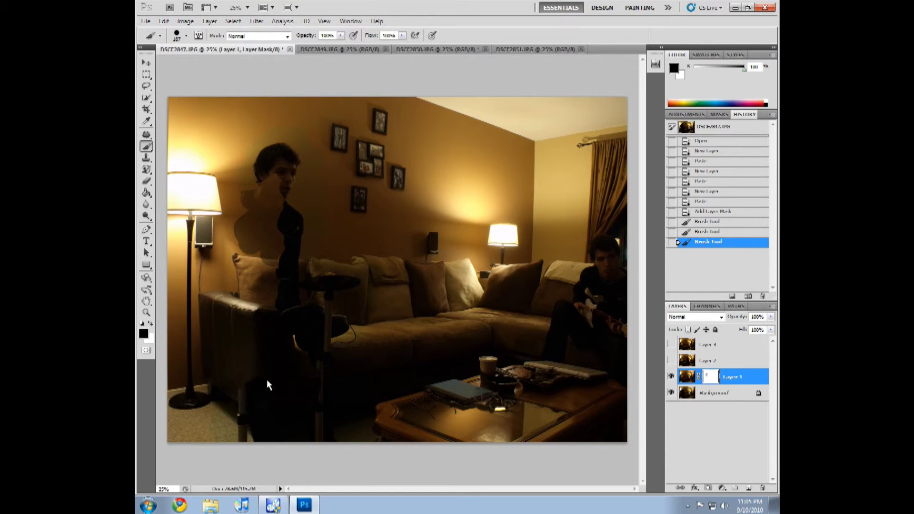
pyautogui.moveTo(323, 370)
pyautogui.mouseDown()
pyautogui.moveTo(286, 356)
pyautogui.moveTo(273, 342)
pyautogui.moveTo(281, 330)
pyautogui.moveTo(256, 333)
pyautogui.moveTo(230, 388)
pyautogui.moveTo(195, 351)
pyautogui.moveTo(222, 312)
pyautogui.moveTo(187, 321)
pyautogui.moveTo(237, 285)
pyautogui.moveTo(208, 280)
pyautogui.mouseUp()
pyautogui.moveTo(199, 247)
pyautogui.mouseDown()
pyautogui.moveTo(234, 232)
pyautogui.moveTo(211, 283)
pyautogui.moveTo(188, 273)
pyautogui.moveTo(199, 226)
pyautogui.moveTo(246, 183)
pyautogui.moveTo(275, 182)
pyautogui.moveTo(250, 226)
pyautogui.moveTo(271, 222)
pyautogui.moveTo(241, 278)
pyautogui.mouseUp()
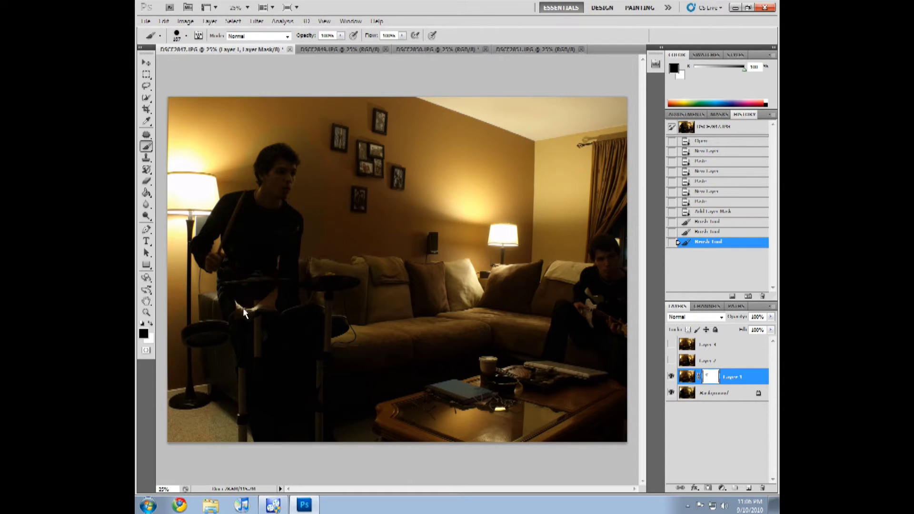
pyautogui.moveTo(243, 309); pyautogui.dragTo(247, 330)
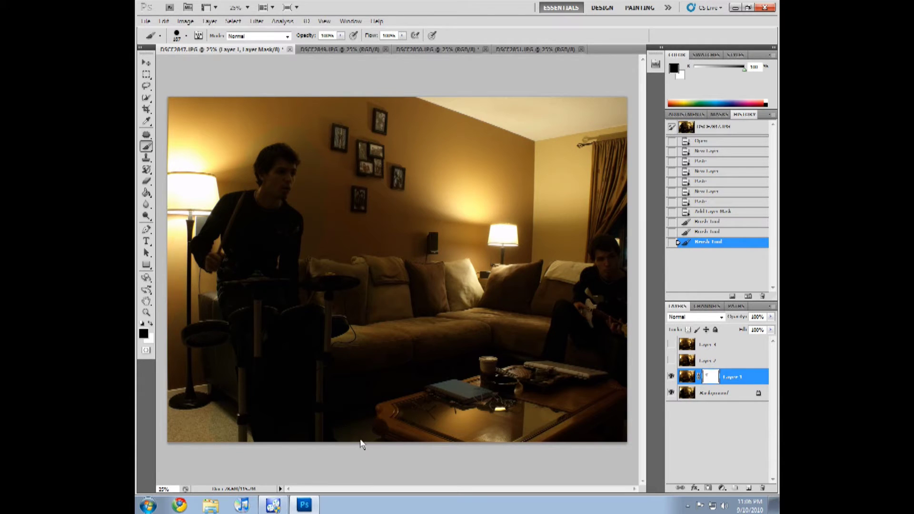
pyautogui.moveTo(360, 445); pyautogui.dragTo(379, 407)
pyautogui.moveTo(341, 327); pyautogui.dragTo(321, 339)
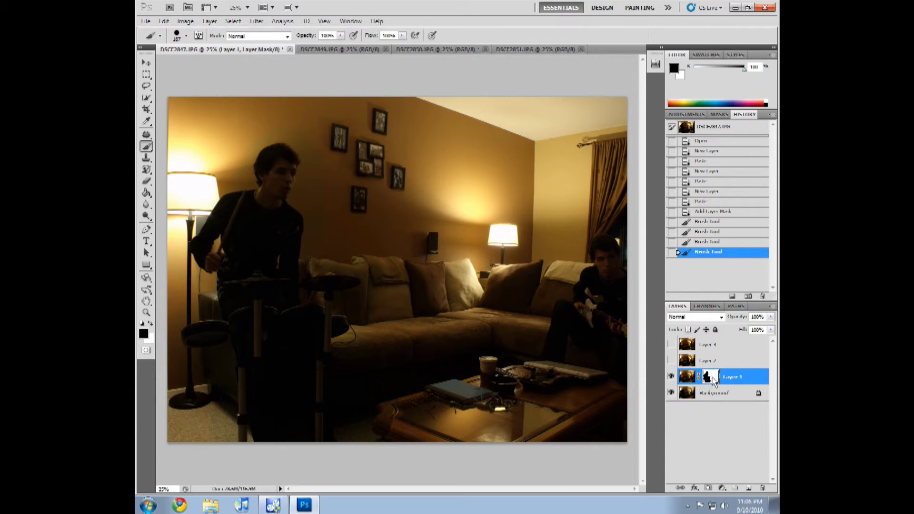
pyautogui.click(688, 380)
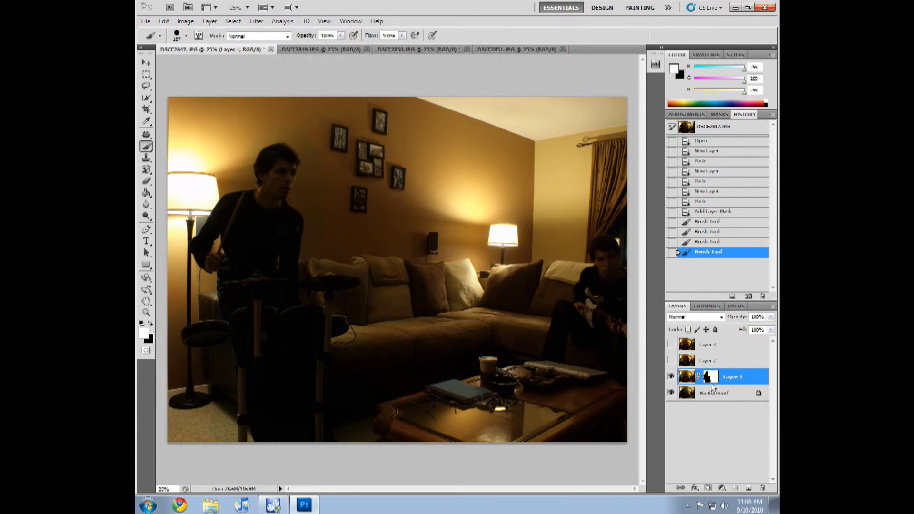
pyautogui.click(186, 21)
pyautogui.moveTo(245, 48)
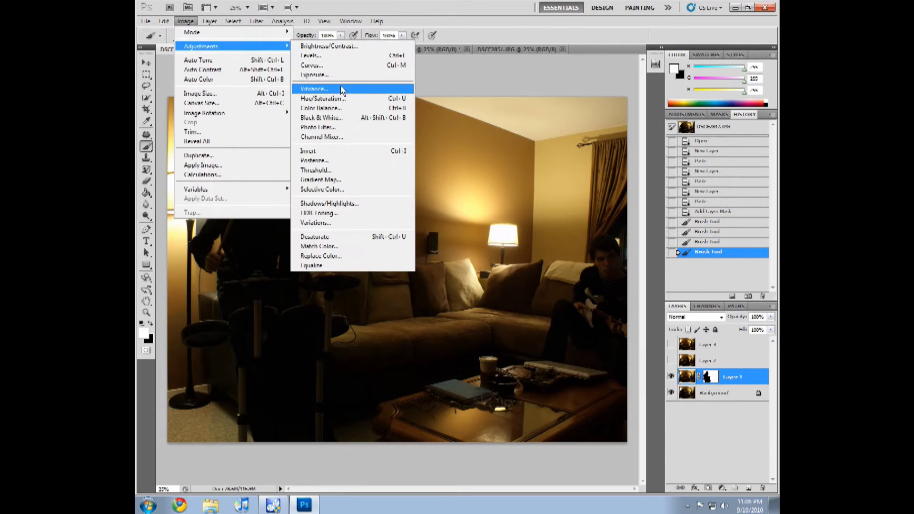
pyautogui.click(361, 106)
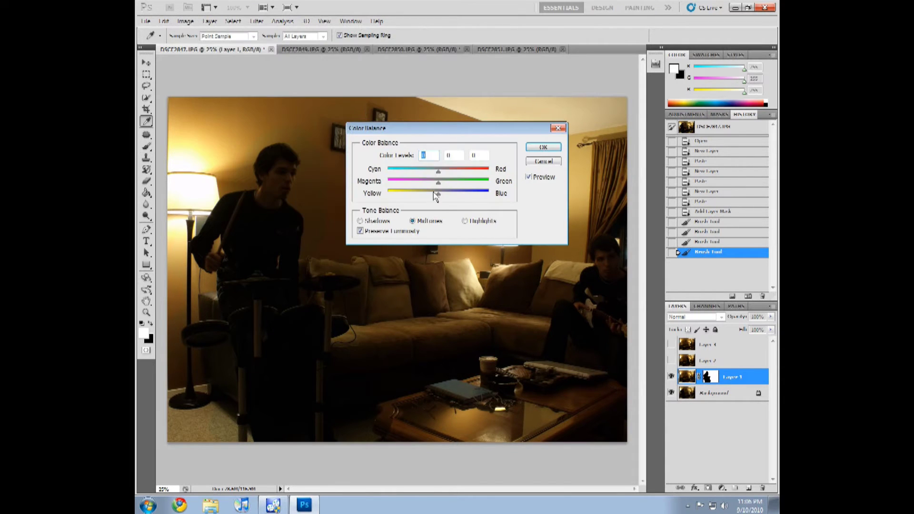
pyautogui.moveTo(495, 129); pyautogui.dragTo(509, 206)
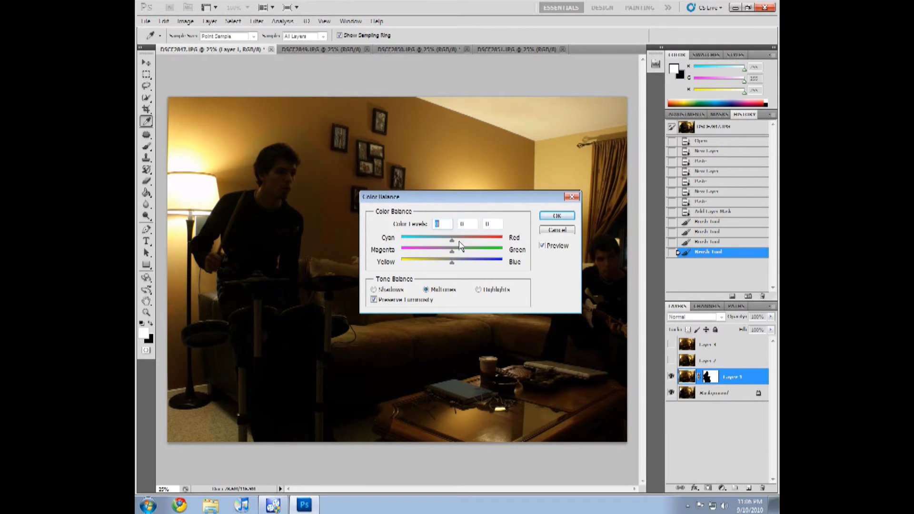
pyautogui.click(500, 224)
pyautogui.moveTo(452, 242)
pyautogui.mouseDown()
pyautogui.moveTo(460, 246)
pyautogui.moveTo(442, 262)
pyautogui.moveTo(451, 259)
pyautogui.mouseUp()
pyautogui.click(549, 232)
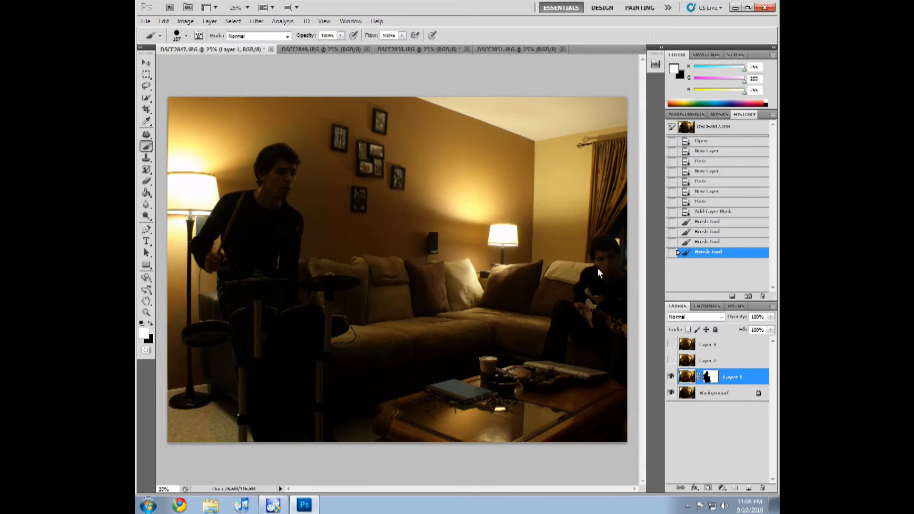
pyautogui.click(692, 398)
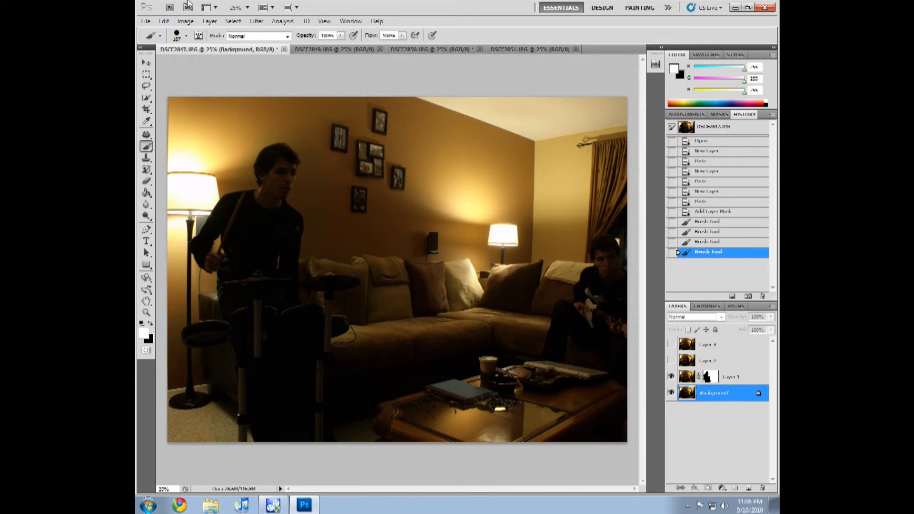
# Open Color Balance for the Background photo and nudge the midtones toward red
pyautogui.click(185, 21)
pyautogui.moveTo(224, 46)
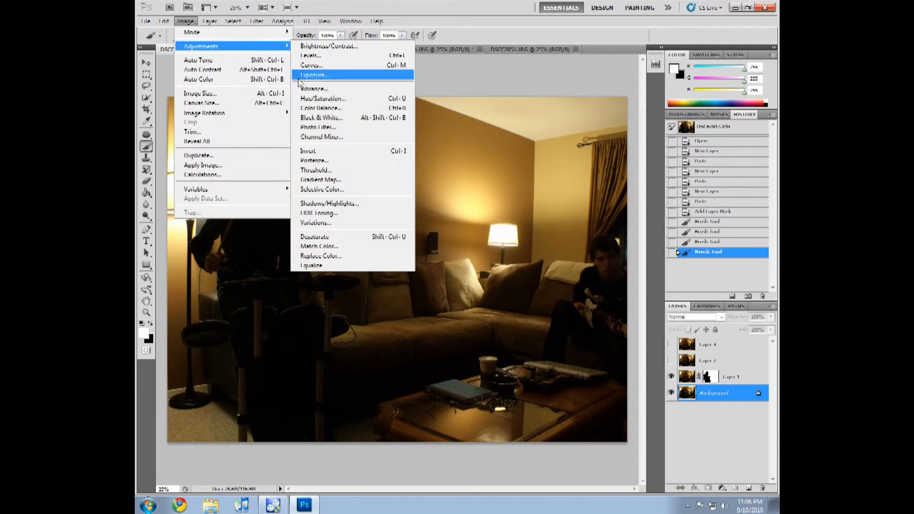
pyautogui.click(344, 109)
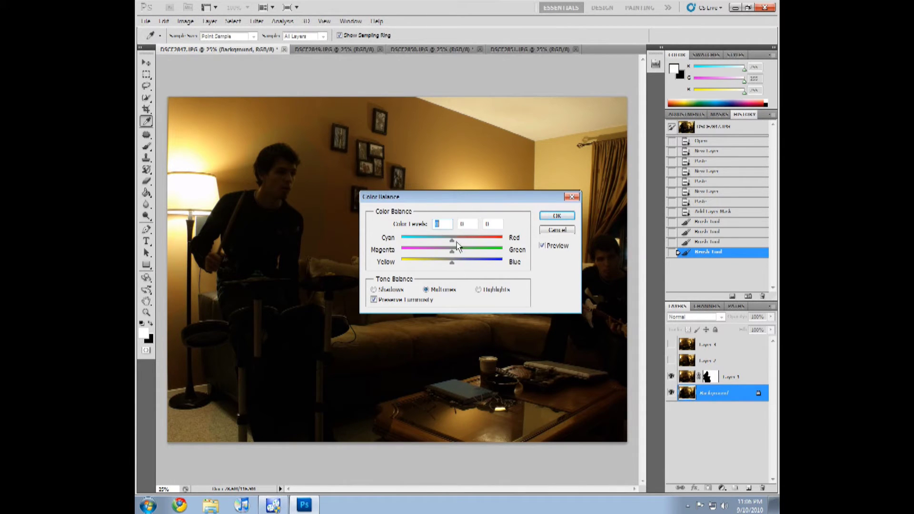
pyautogui.moveTo(493, 197); pyautogui.dragTo(504, 227)
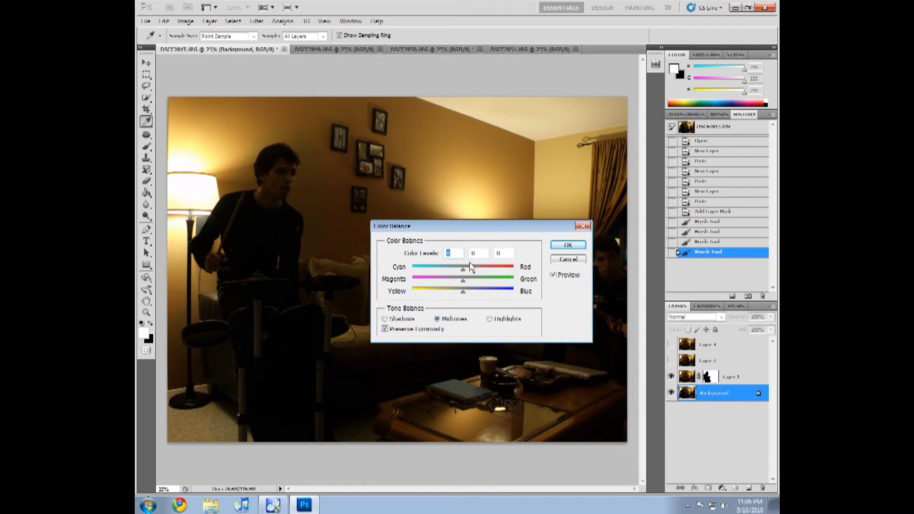
pyautogui.click(501, 256)
pyautogui.moveTo(464, 271); pyautogui.dragTo(473, 274)
# Fine-tune Cyan-Red, Magenta-Green and Yellow-Blue to +20, +7, 0 and apply the adjustment
pyautogui.moveTo(467, 283); pyautogui.dragTo(467, 284)
pyautogui.moveTo(459, 295); pyautogui.dragTo(465, 293)
pyautogui.moveTo(460, 295); pyautogui.dragTo(463, 292)
pyautogui.click(465, 282)
pyautogui.moveTo(469, 272); pyautogui.dragTo(473, 275)
pyautogui.click(463, 281)
pyautogui.moveTo(465, 284); pyautogui.dragTo(466, 285)
pyautogui.click(461, 295)
pyautogui.moveTo(461, 292); pyautogui.dragTo(460, 299)
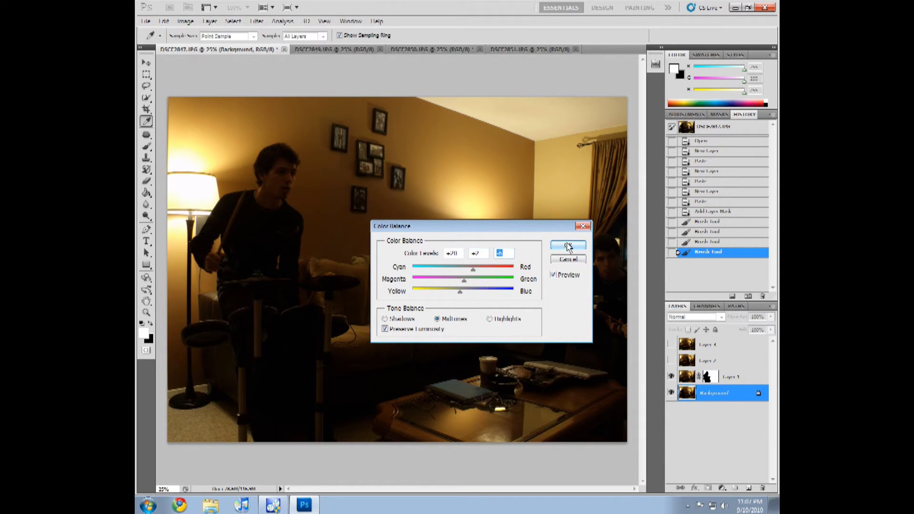
pyautogui.click(568, 244)
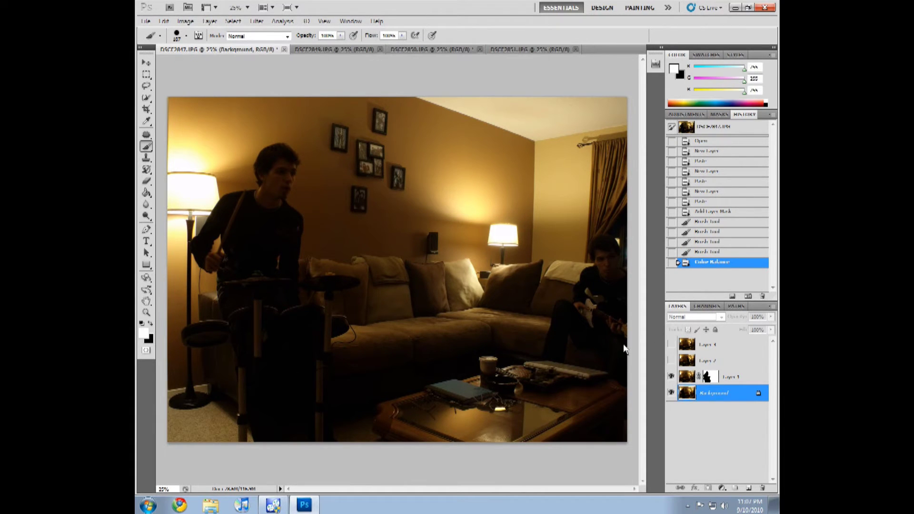
# Toggle Layer 1's visibility repeatedly to compare the guitarist against the warmed background
pyautogui.click(671, 377)
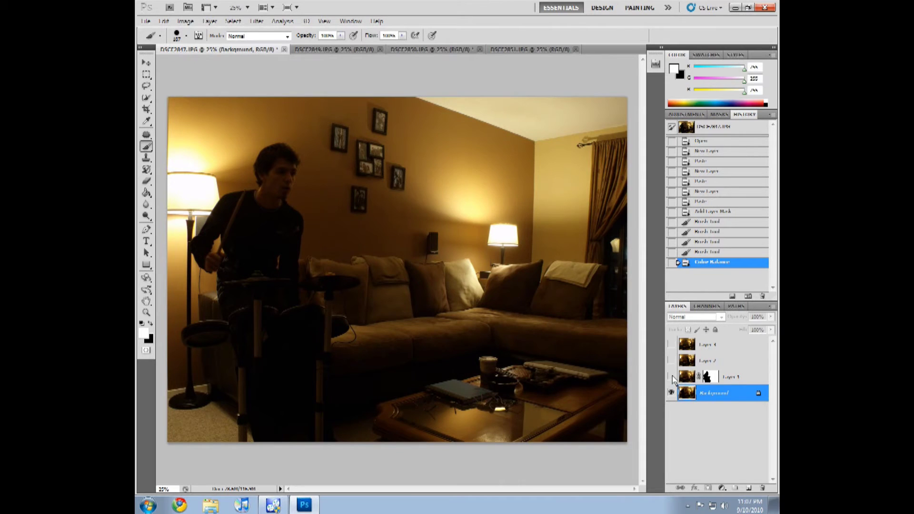
pyautogui.click(671, 377)
pyautogui.click(672, 377)
pyautogui.click(671, 377)
pyautogui.click(672, 377)
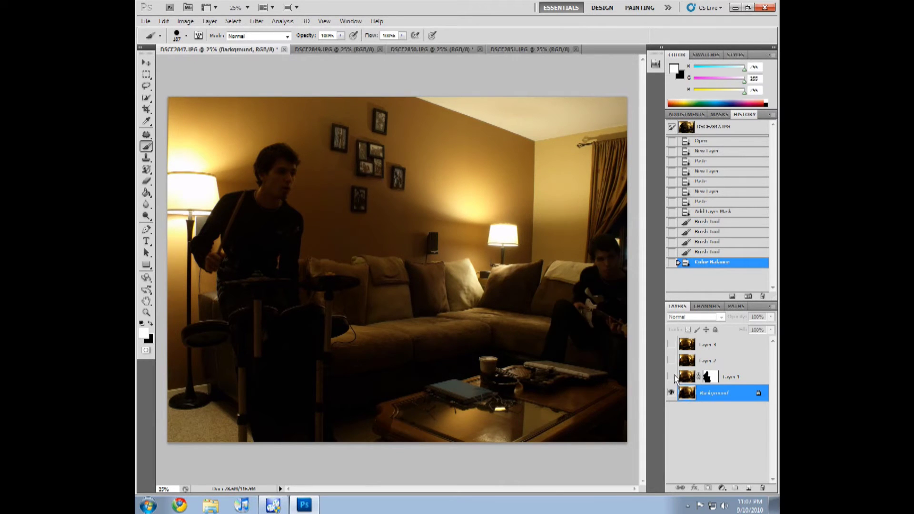
pyautogui.click(672, 377)
pyautogui.click(671, 377)
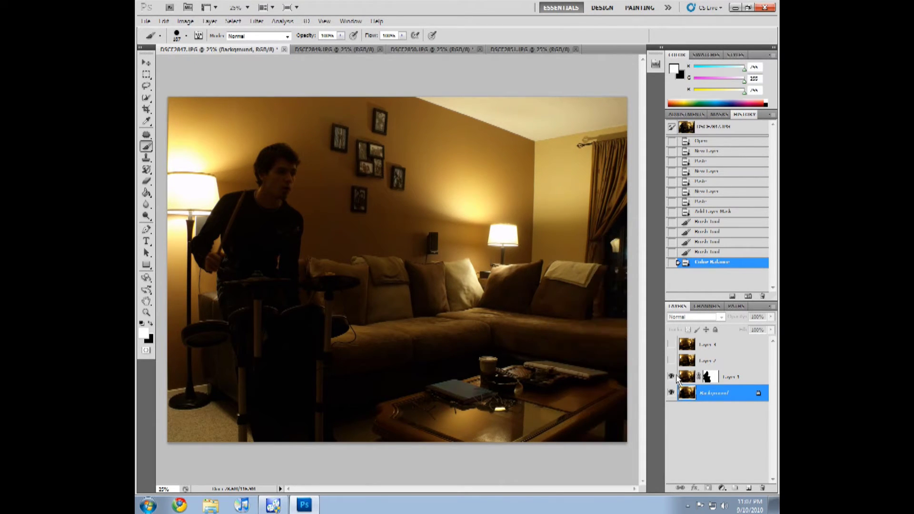
pyautogui.click(671, 377)
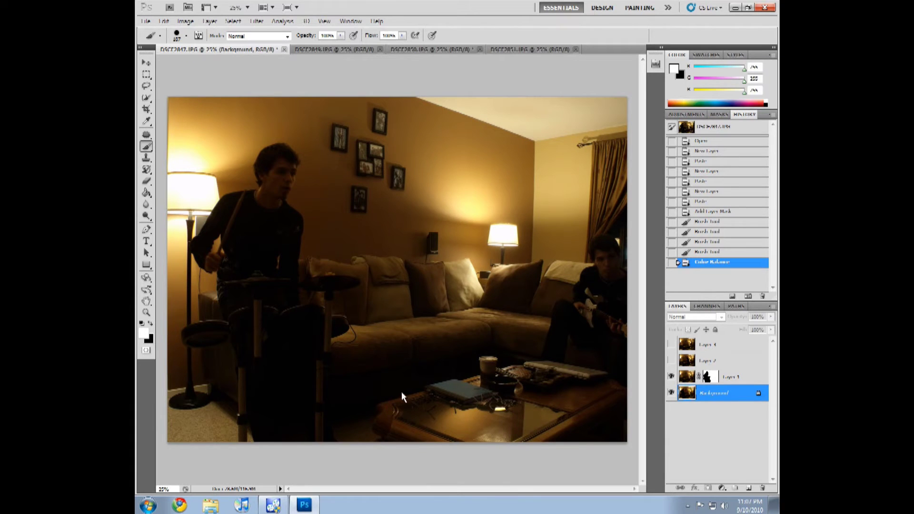
# Undo a stray white stroke, then paint black on Layer 1's mask across the coffee table
pyautogui.moveTo(397, 396)
pyautogui.mouseDown()
pyautogui.moveTo(385, 421)
pyautogui.moveTo(391, 409)
pyautogui.mouseUp()
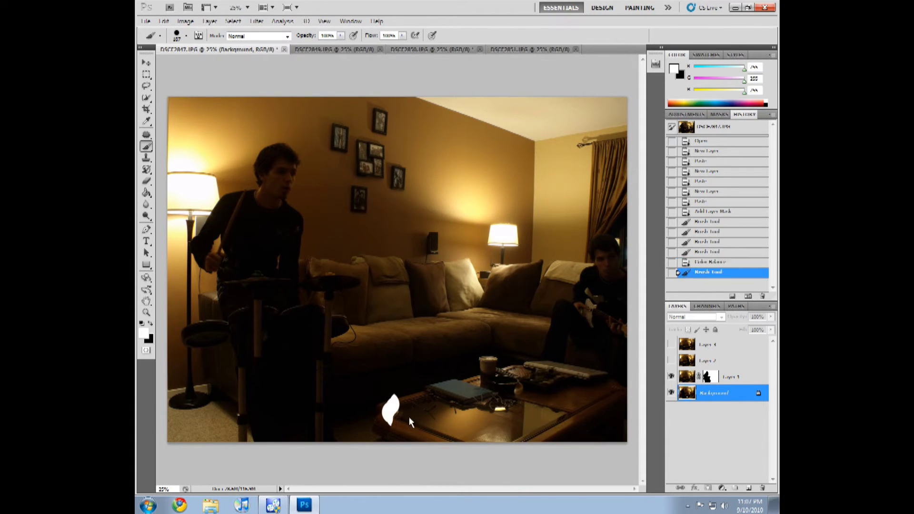
pyautogui.hotkey('ctrl', 'z')
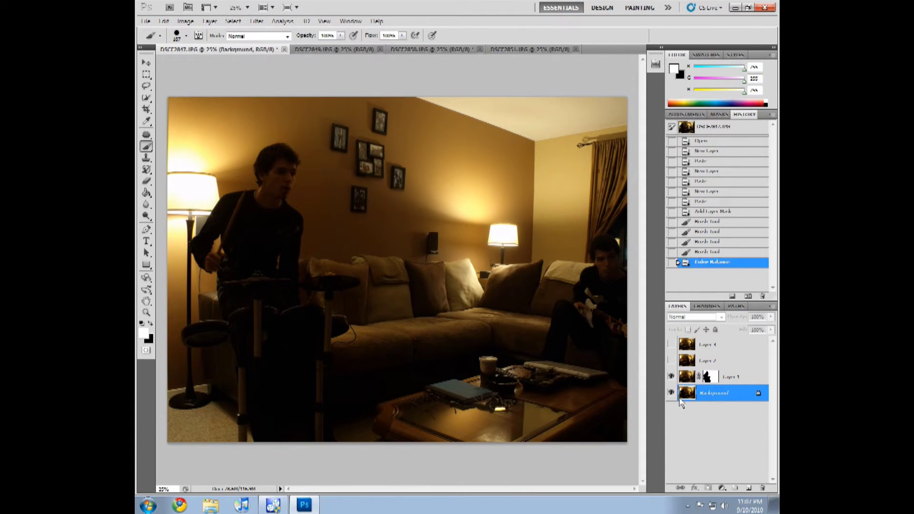
pyautogui.click(709, 377)
pyautogui.press('x')
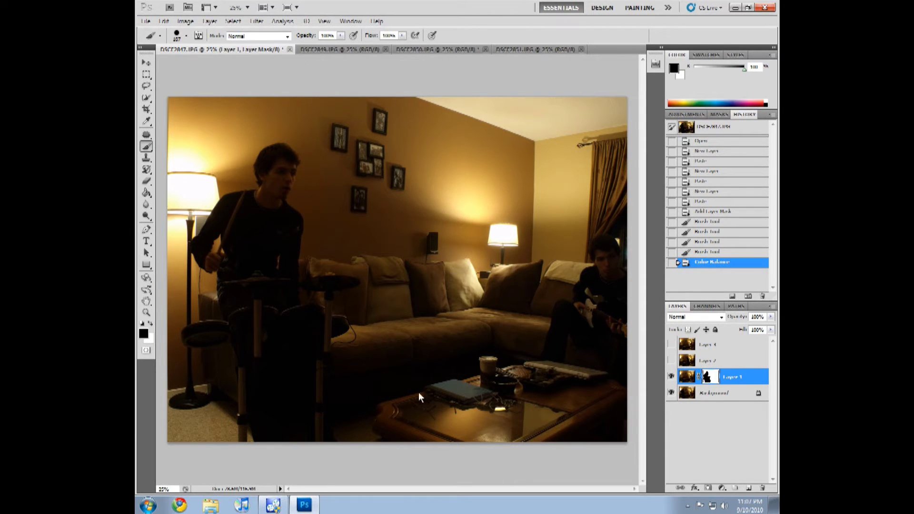
pyautogui.moveTo(485, 396); pyautogui.dragTo(402, 402)
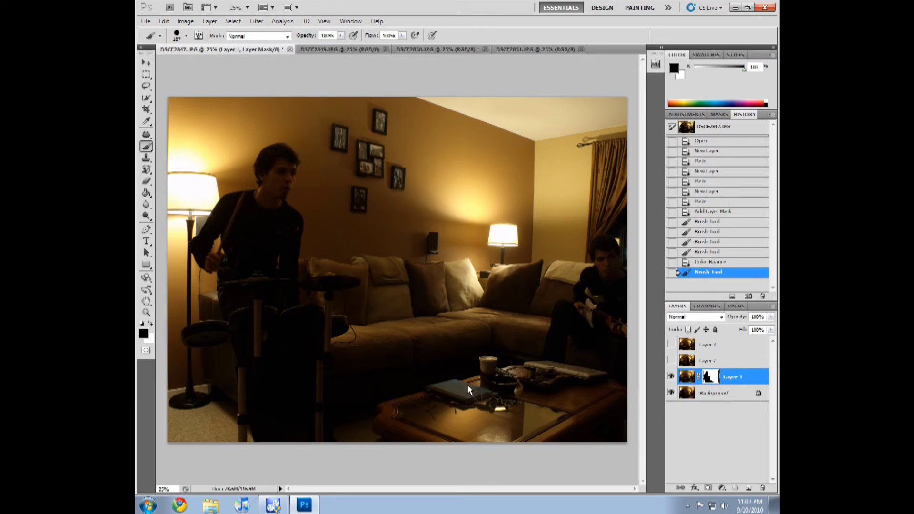
pyautogui.moveTo(517, 437)
pyautogui.mouseDown()
pyautogui.moveTo(541, 440)
pyautogui.moveTo(476, 411)
pyautogui.mouseUp()
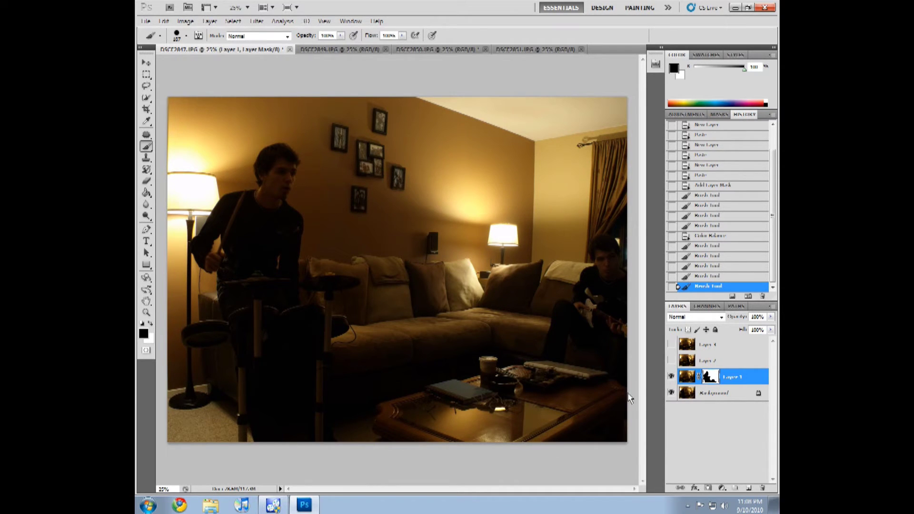
# Toggle Layers 2 and 1 on and off to compare the singer and guitarist with the background
pyautogui.click(671, 361)
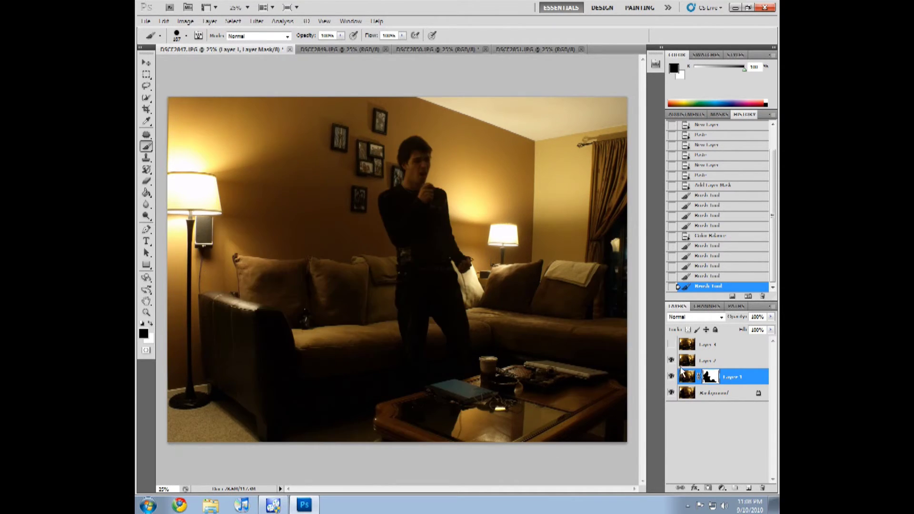
pyautogui.click(701, 363)
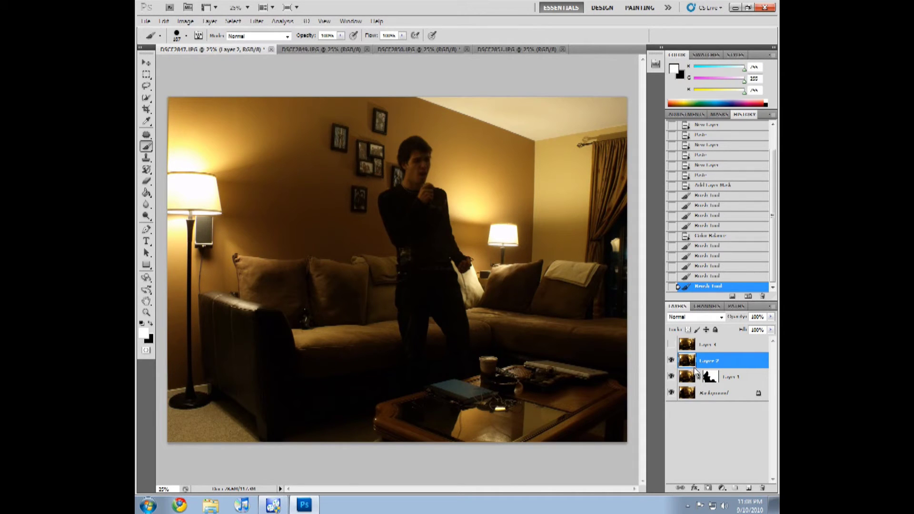
pyautogui.click(690, 381)
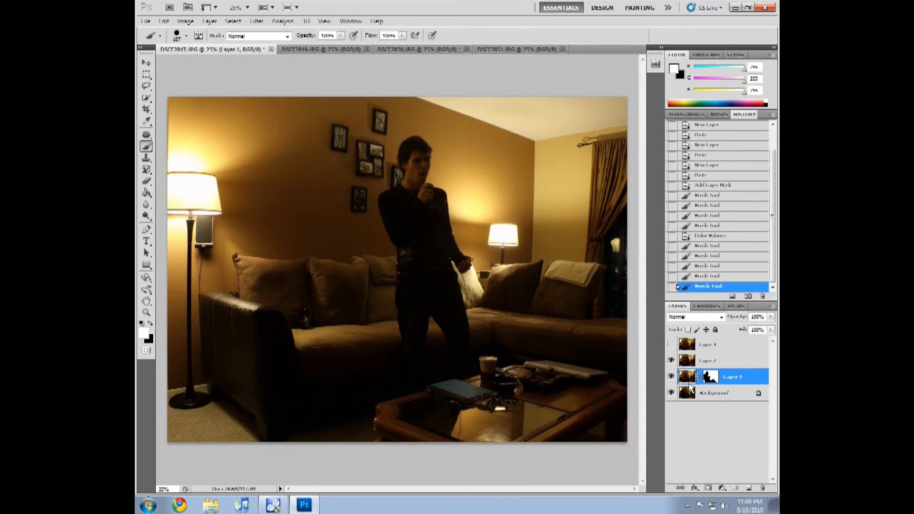
pyautogui.click(671, 361)
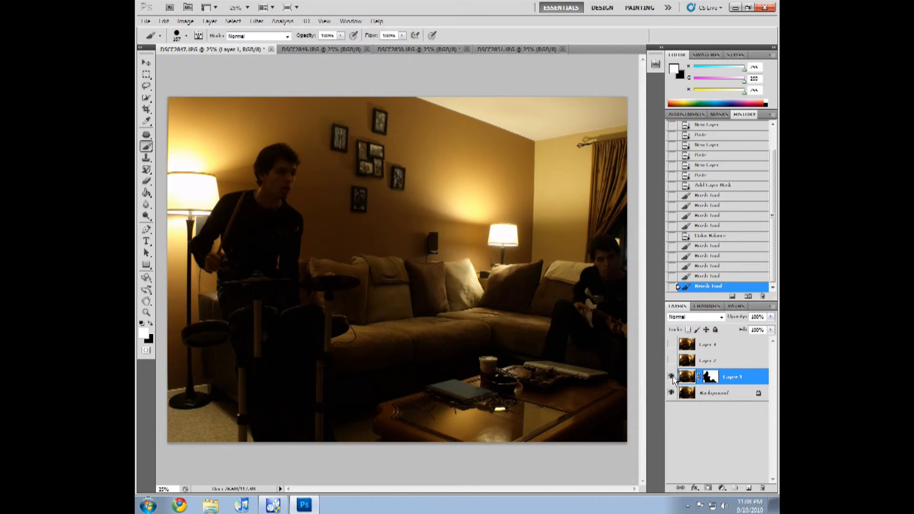
pyautogui.click(671, 377)
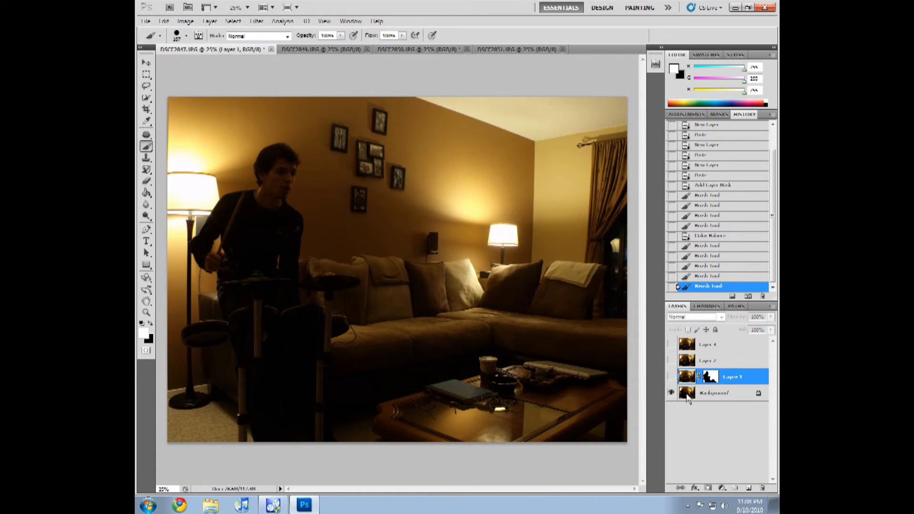
pyautogui.click(671, 377)
pyautogui.click(672, 361)
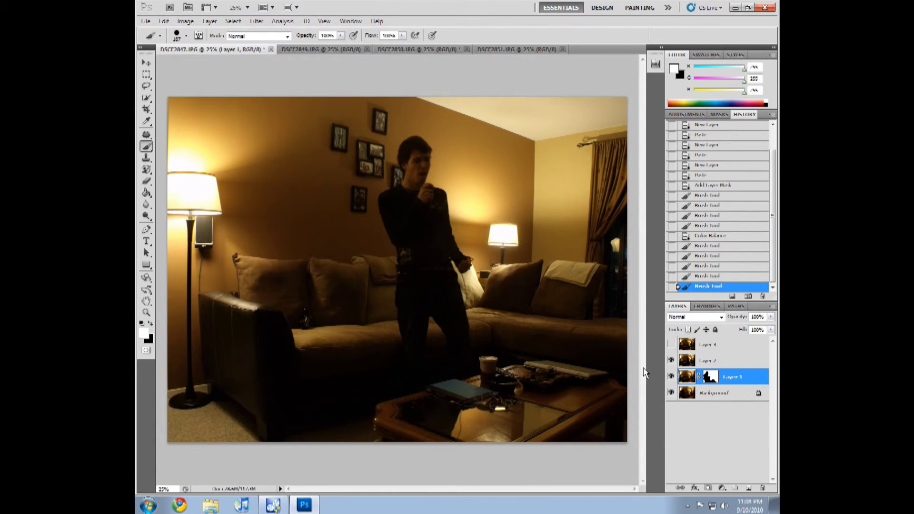
# Touch up Layer 1's mask with a black stroke, then make Layer 2 active
pyautogui.click(151, 323)
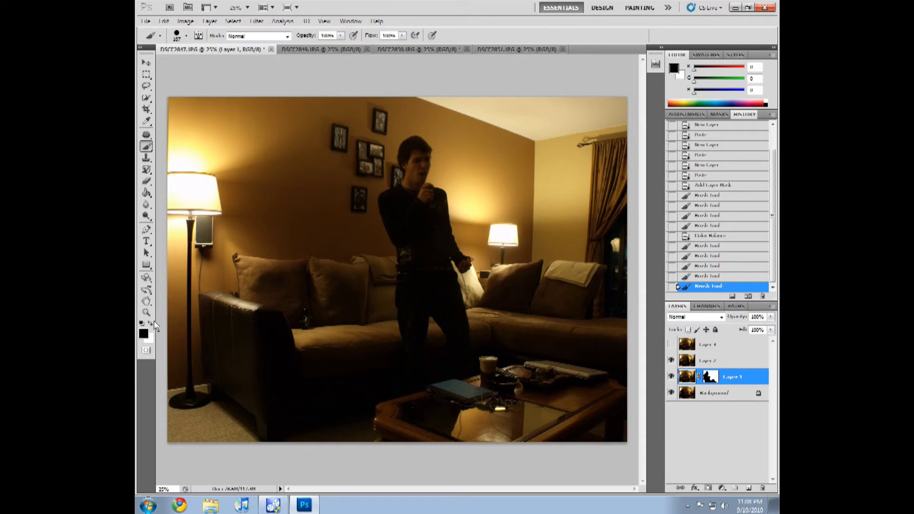
pyautogui.moveTo(263, 216); pyautogui.dragTo(275, 232)
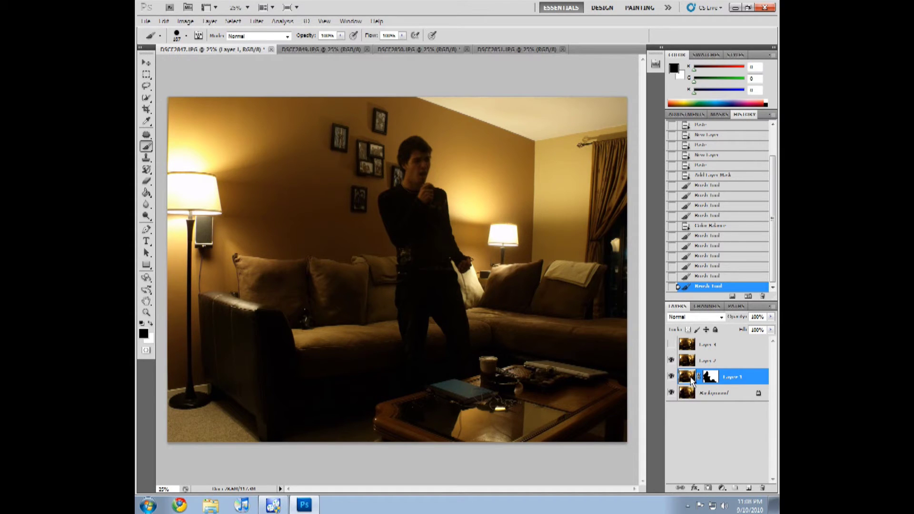
pyautogui.click(729, 361)
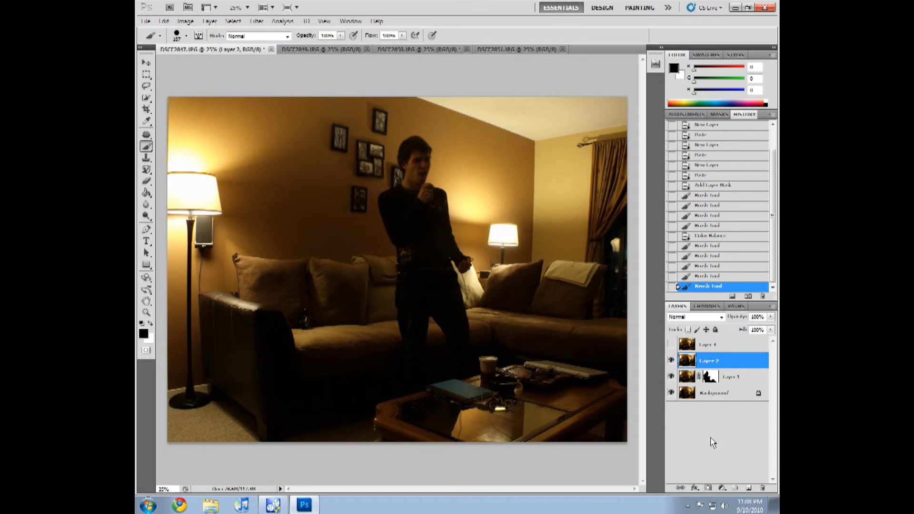
# Add a mask to Layer 2 and reveal the drummer's head, torso, arm, legs and drum stand
pyautogui.click(708, 488)
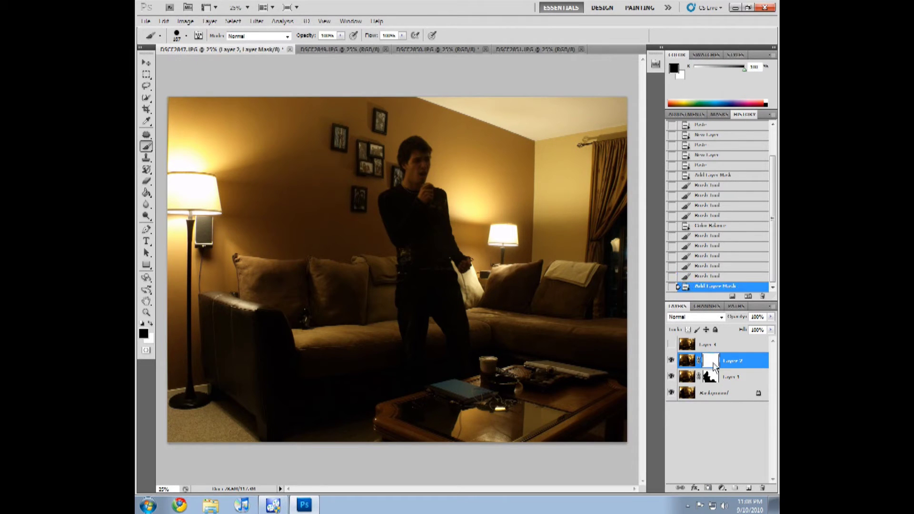
pyautogui.moveTo(282, 239)
pyautogui.mouseDown()
pyautogui.moveTo(285, 222)
pyautogui.moveTo(247, 209)
pyautogui.moveTo(230, 184)
pyautogui.moveTo(265, 158)
pyautogui.mouseUp()
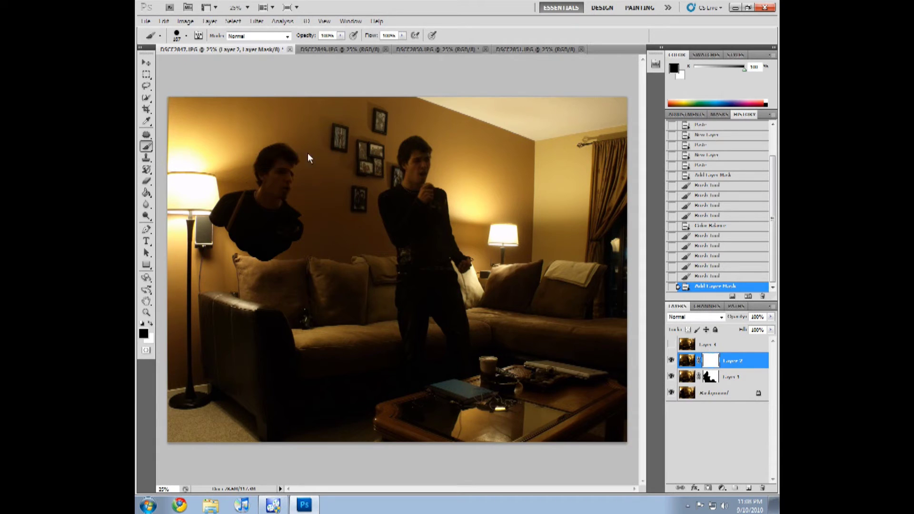
pyautogui.moveTo(326, 233); pyautogui.dragTo(310, 269)
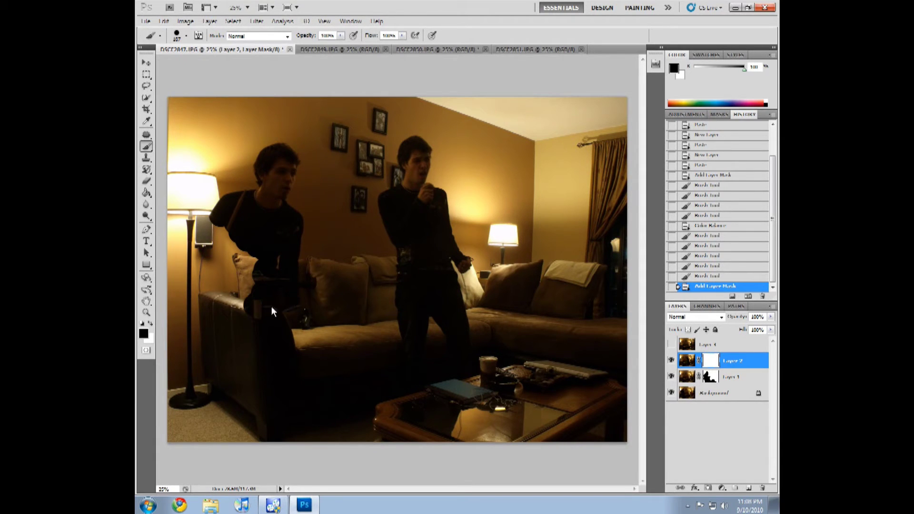
pyautogui.moveTo(271, 306); pyautogui.dragTo(284, 304)
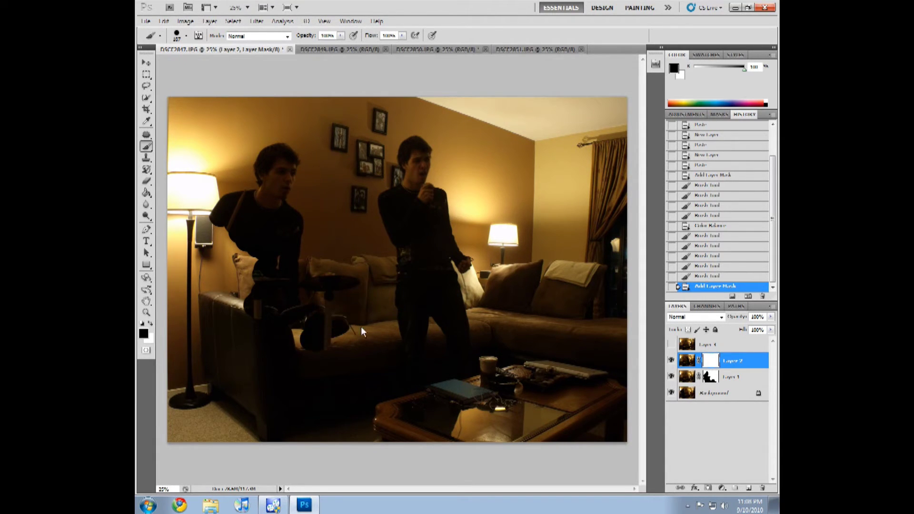
pyautogui.moveTo(361, 327); pyautogui.dragTo(343, 353)
pyautogui.moveTo(317, 431); pyautogui.dragTo(358, 436)
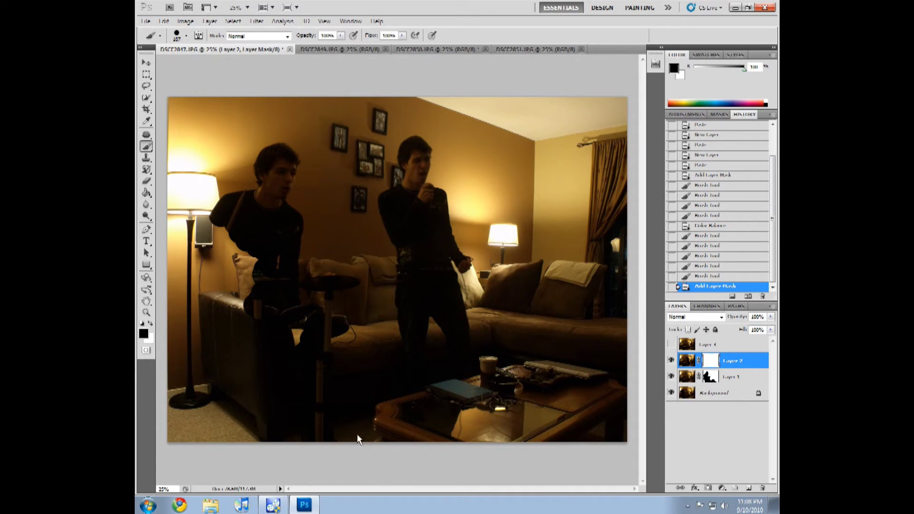
pyautogui.click(340, 442)
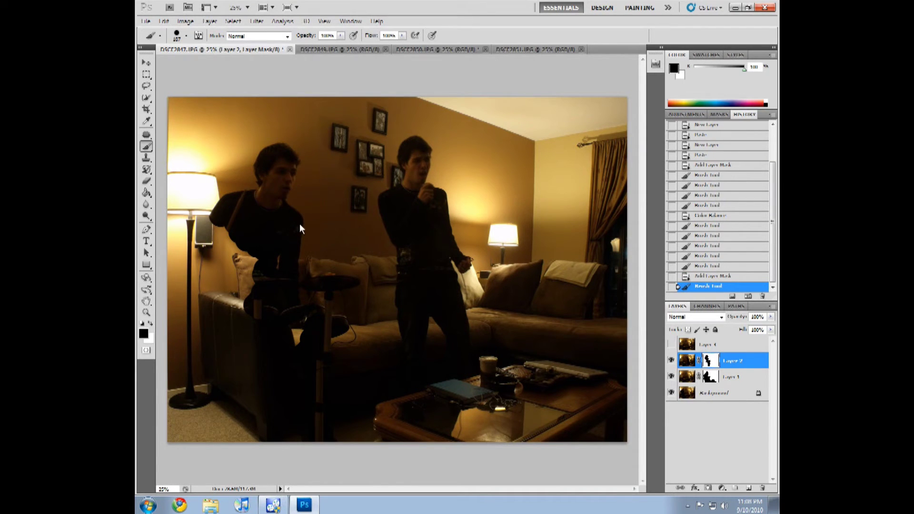
# Undo the mistaken strokes over the singer's face, torso and hips by stepping back in History
pyautogui.moveTo(386, 181)
pyautogui.mouseDown()
pyautogui.moveTo(430, 195)
pyautogui.moveTo(418, 205)
pyautogui.mouseUp()
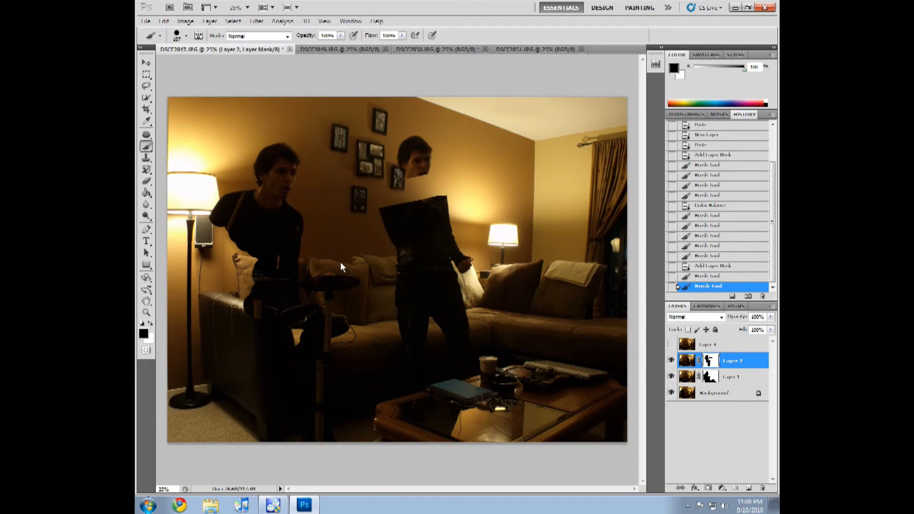
pyautogui.moveTo(423, 164); pyautogui.dragTo(406, 226)
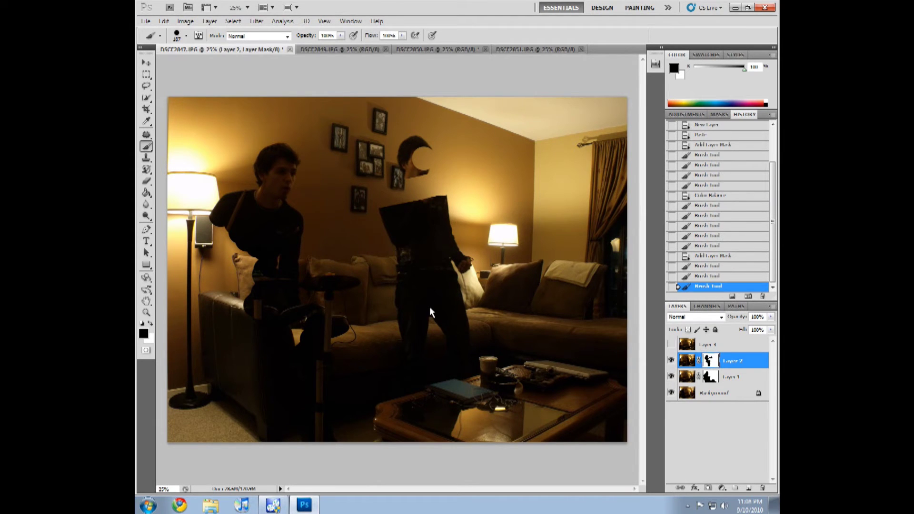
pyautogui.click(430, 287)
pyautogui.click(444, 288)
pyautogui.click(421, 333)
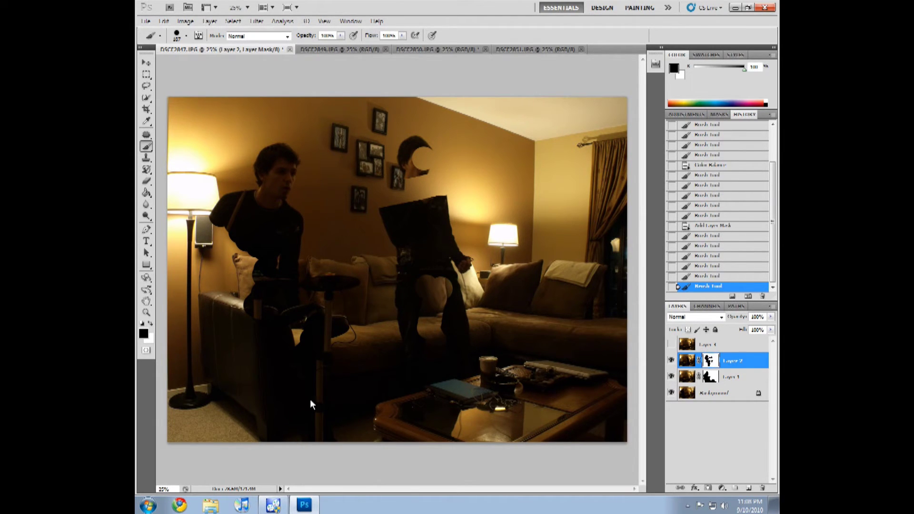
pyautogui.click(696, 276)
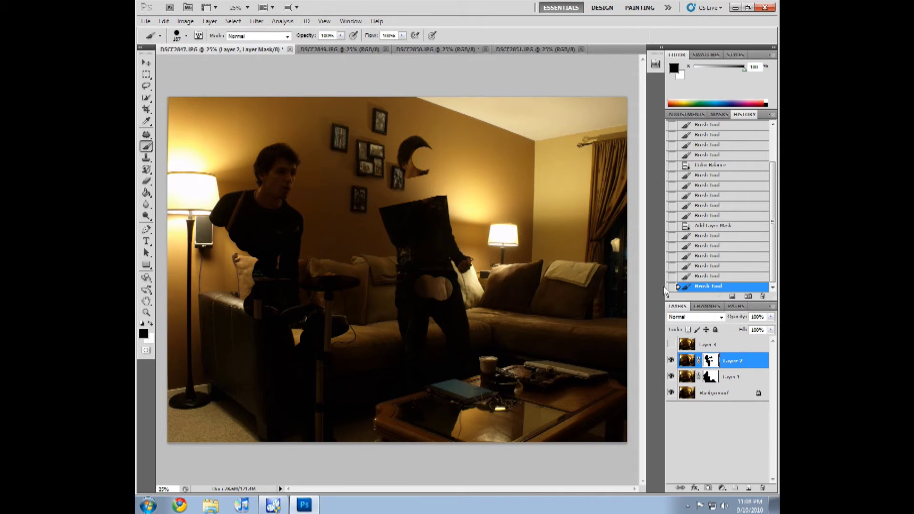
pyautogui.click(707, 255)
pyautogui.click(712, 236)
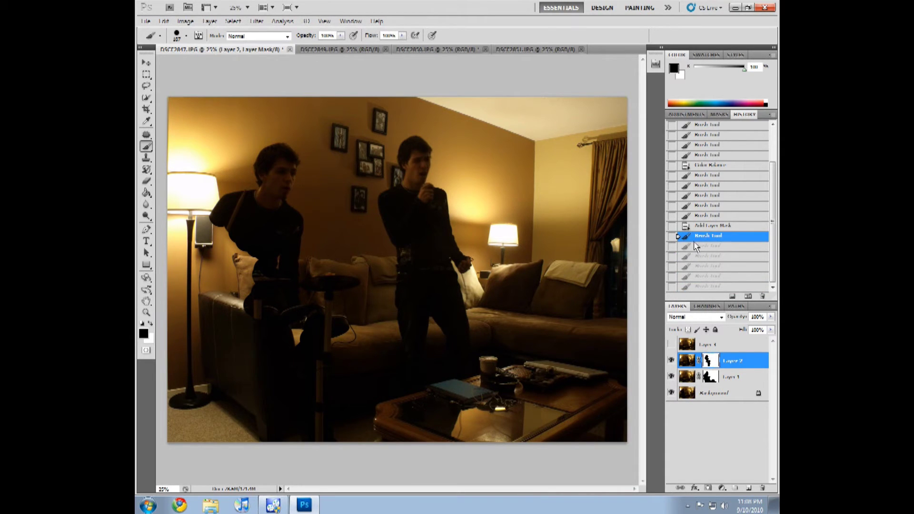
# Reveal the drummer's drumstick arm and the drum kit at bottom-left, undoing the table-lightening stroke
pyautogui.moveTo(251, 284)
pyautogui.mouseDown()
pyautogui.moveTo(238, 269)
pyautogui.moveTo(200, 263)
pyautogui.moveTo(225, 262)
pyautogui.moveTo(189, 345)
pyautogui.mouseUp()
pyautogui.moveTo(247, 316)
pyautogui.mouseDown()
pyautogui.moveTo(241, 341)
pyautogui.moveTo(270, 327)
pyautogui.mouseUp()
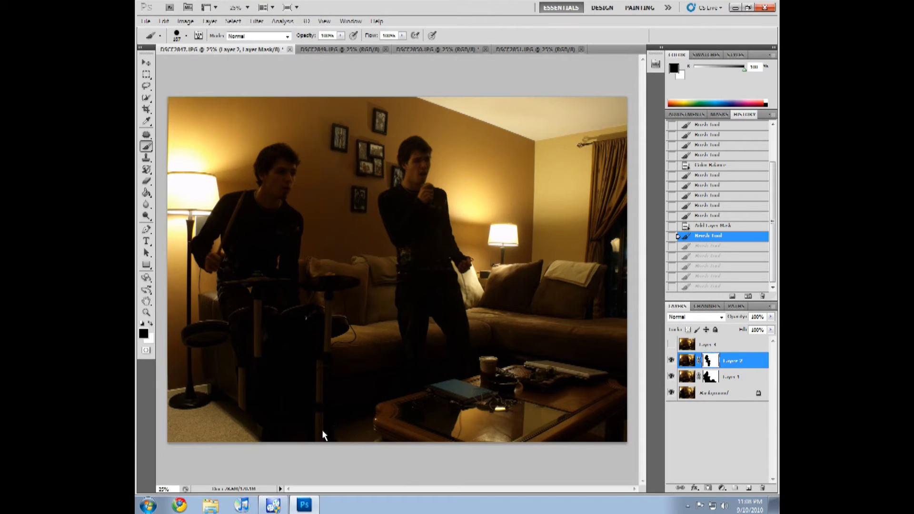
pyautogui.moveTo(322, 434); pyautogui.dragTo(248, 458)
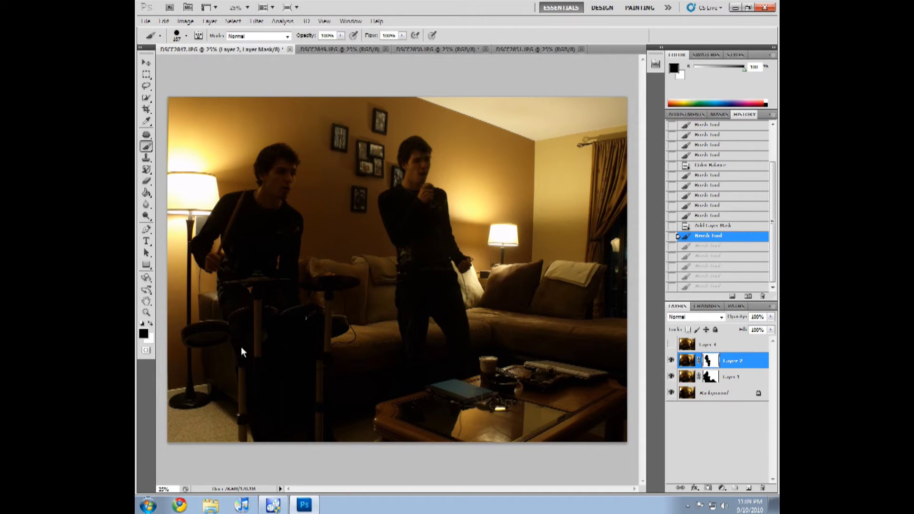
pyautogui.moveTo(241, 349); pyautogui.dragTo(325, 324)
pyautogui.moveTo(305, 379); pyautogui.dragTo(349, 415)
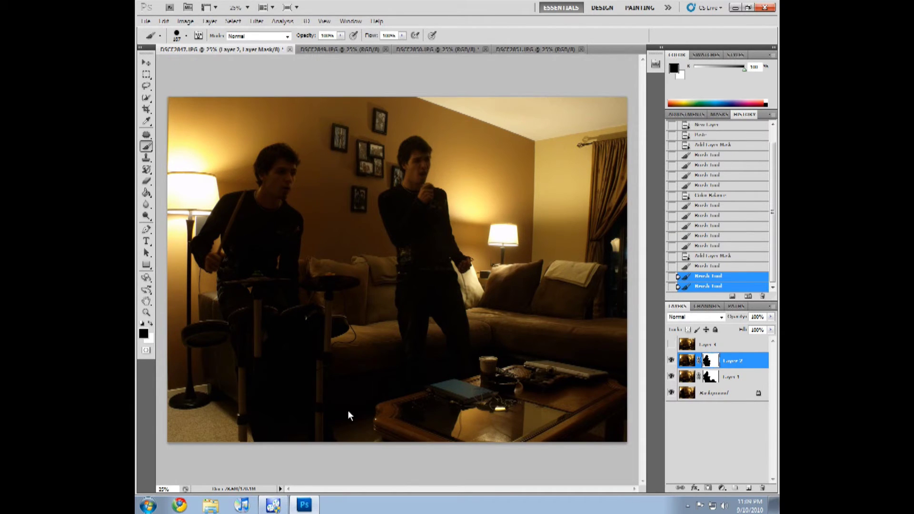
pyautogui.moveTo(352, 447); pyautogui.dragTo(332, 389)
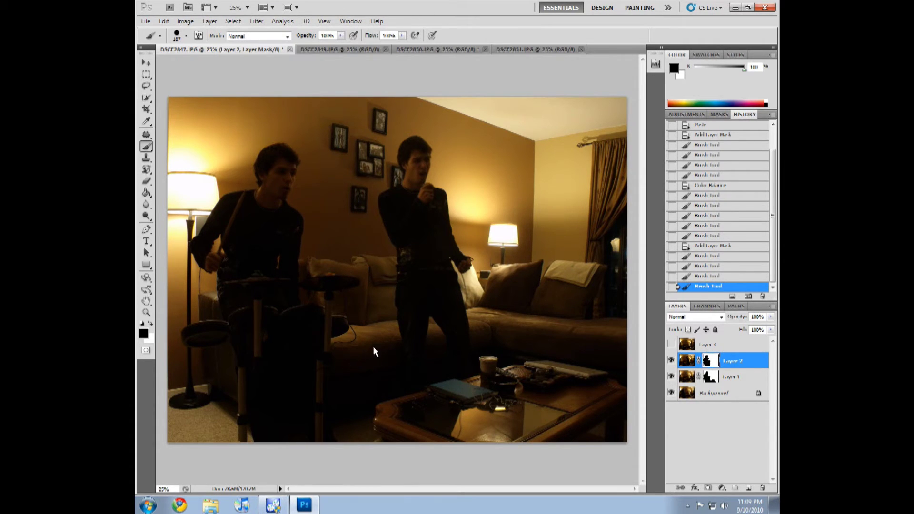
pyautogui.moveTo(434, 442); pyautogui.dragTo(432, 459)
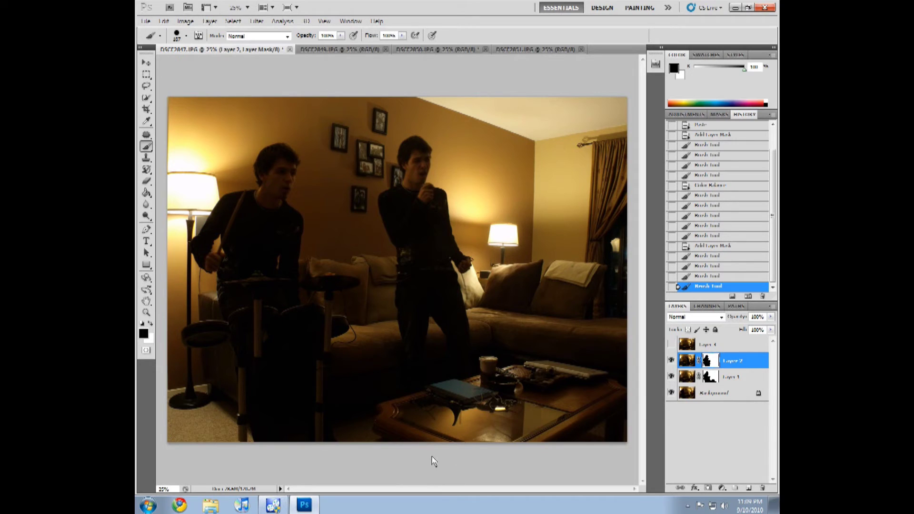
pyautogui.hotkey('ctrl', 'z')
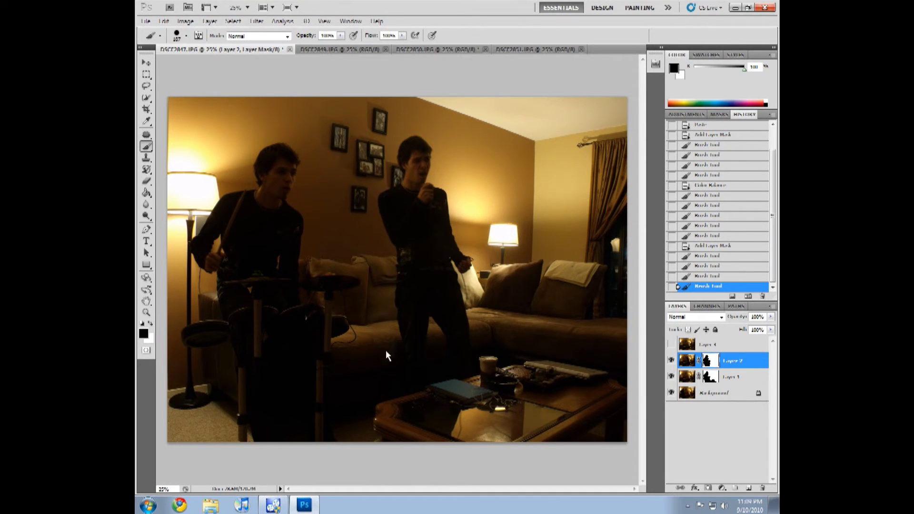
# Touch up Layer 2's mask with white, then clean up the couch area with black
pyautogui.moveTo(385, 350); pyautogui.dragTo(378, 361)
pyautogui.press('x')
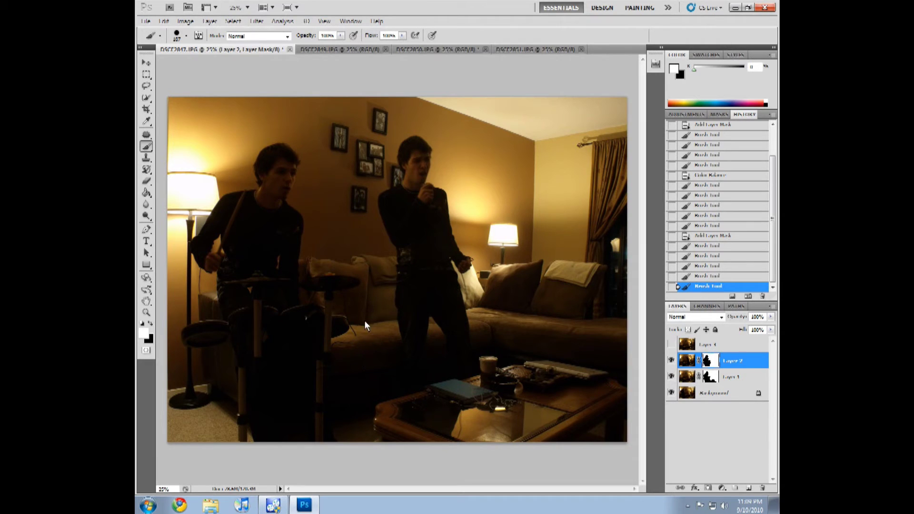
pyautogui.click(384, 432)
pyautogui.click(150, 323)
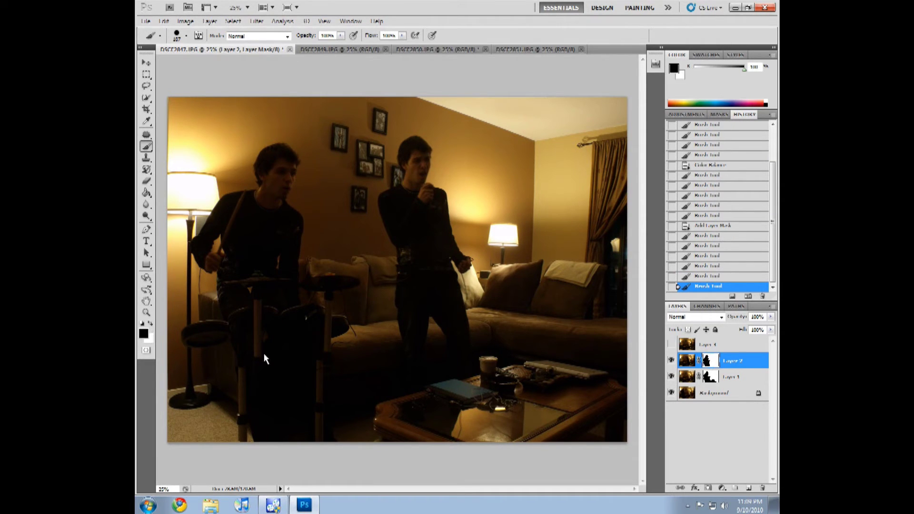
pyautogui.moveTo(344, 335); pyautogui.dragTo(287, 365)
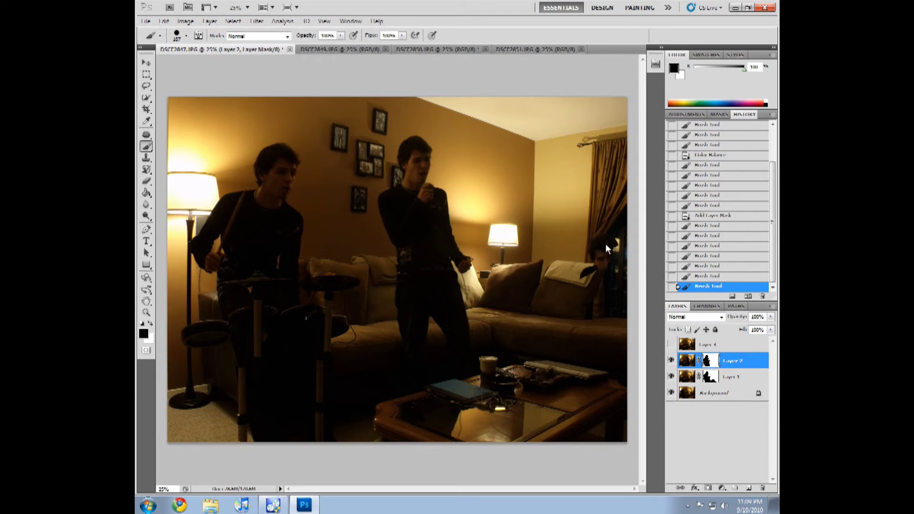
# Paint Layer 2's mask at the couch's right end to reveal the guitarist's head, shirt and legs
pyautogui.moveTo(606, 263); pyautogui.dragTo(574, 305)
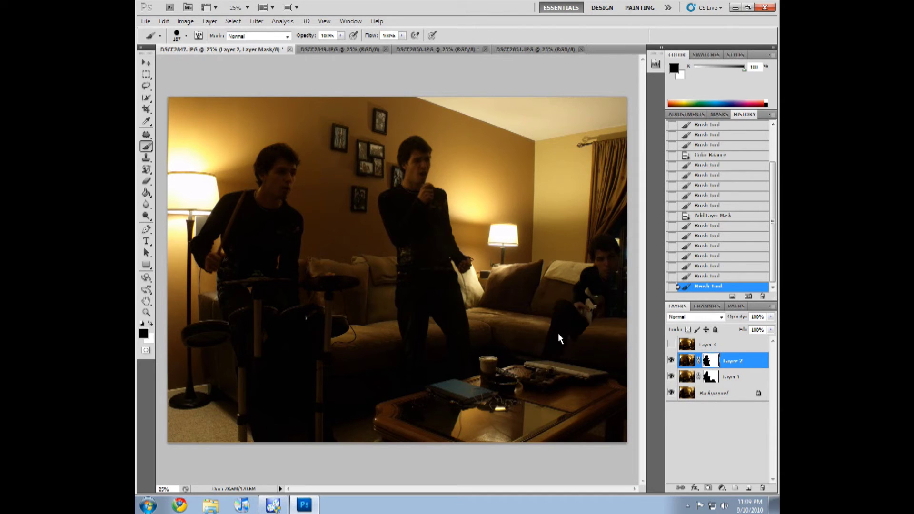
pyautogui.moveTo(558, 335)
pyautogui.mouseDown()
pyautogui.moveTo(531, 339)
pyautogui.moveTo(577, 320)
pyautogui.moveTo(555, 321)
pyautogui.mouseUp()
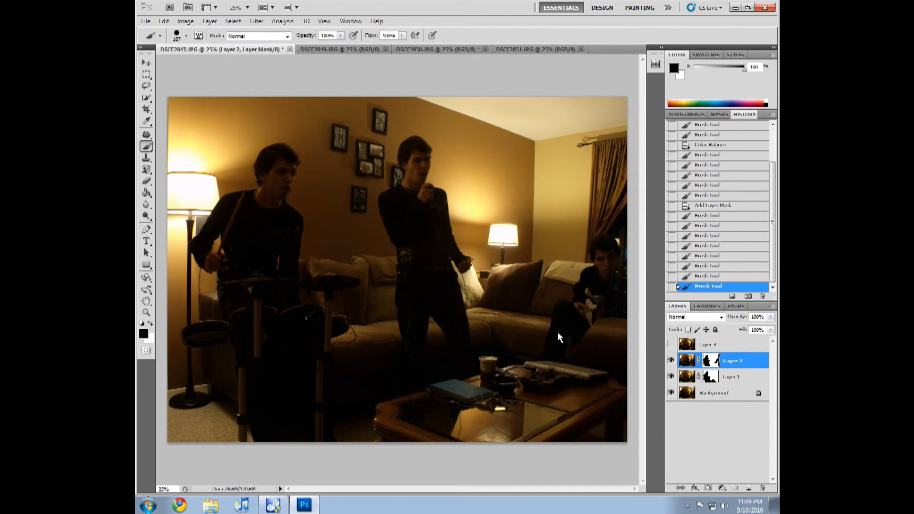
pyautogui.hotkey('ctrl', 'z')
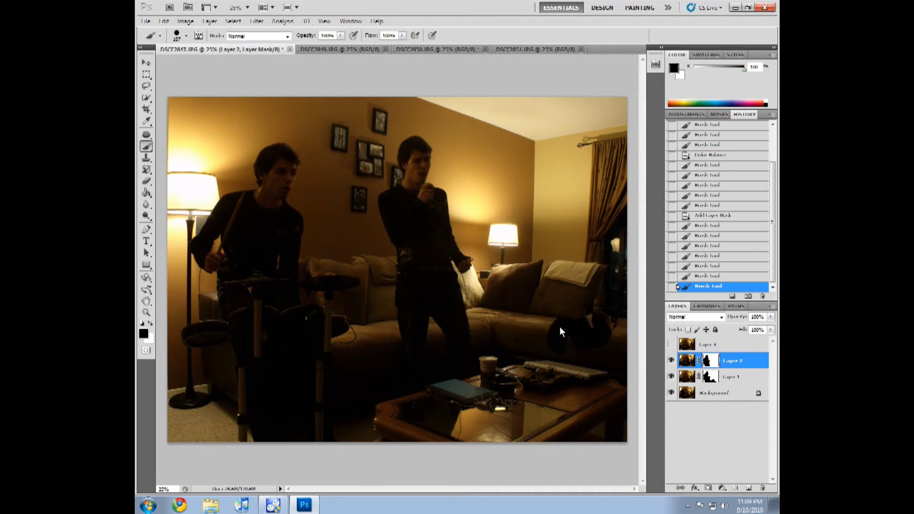
pyautogui.moveTo(539, 336); pyautogui.dragTo(558, 362)
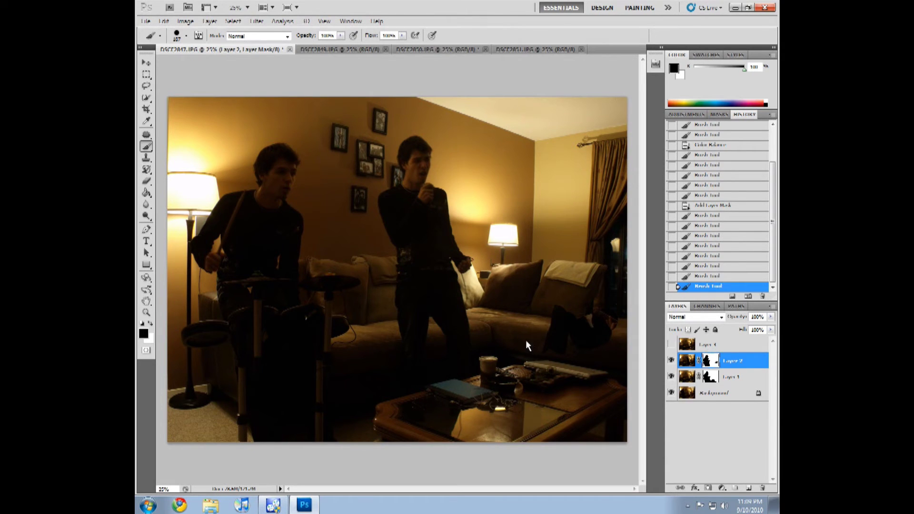
pyautogui.moveTo(548, 357)
pyautogui.mouseDown()
pyautogui.moveTo(524, 367)
pyautogui.moveTo(528, 337)
pyautogui.moveTo(579, 349)
pyautogui.moveTo(575, 340)
pyautogui.moveTo(563, 357)
pyautogui.moveTo(613, 351)
pyautogui.mouseUp()
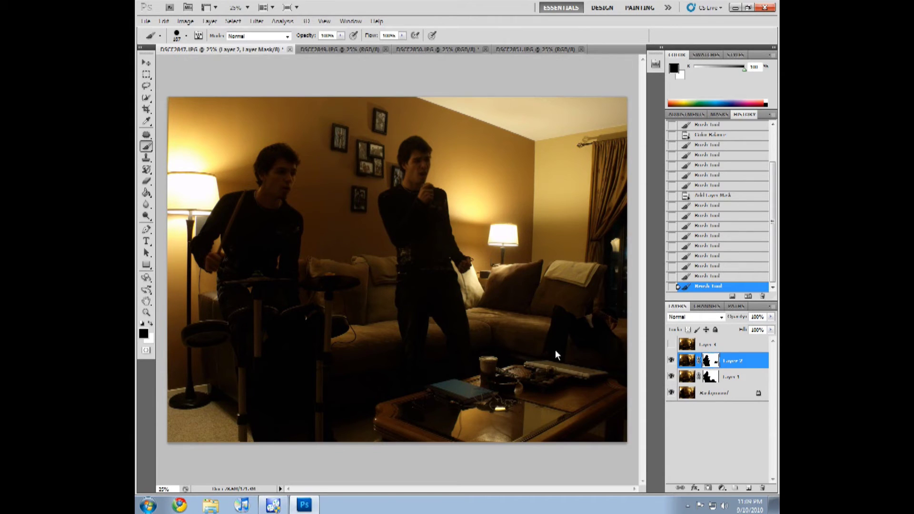
pyautogui.moveTo(555, 354); pyautogui.dragTo(573, 309)
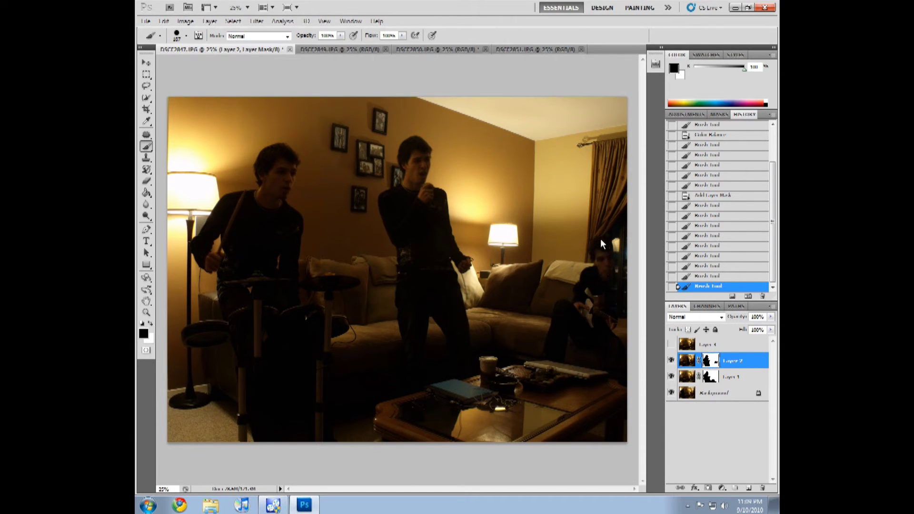
pyautogui.moveTo(609, 259)
pyautogui.mouseDown()
pyautogui.moveTo(625, 273)
pyautogui.moveTo(612, 311)
pyautogui.moveTo(620, 335)
pyautogui.mouseUp()
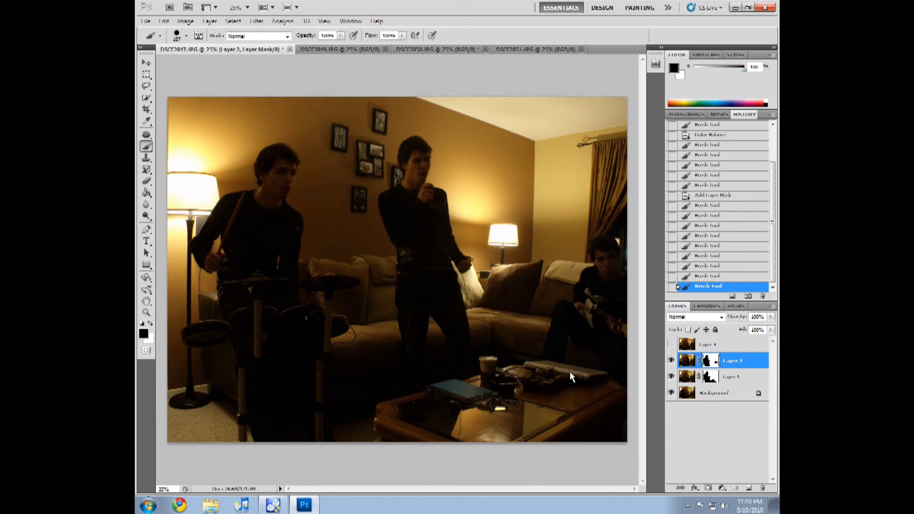
pyautogui.moveTo(553, 361)
pyautogui.mouseDown()
pyautogui.moveTo(645, 358)
pyautogui.moveTo(598, 349)
pyautogui.moveTo(614, 304)
pyautogui.mouseUp()
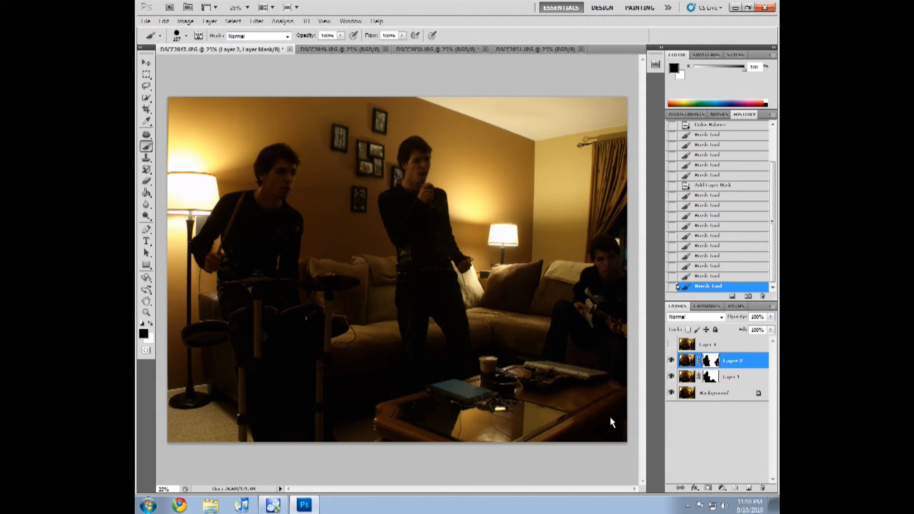
pyautogui.click(607, 250)
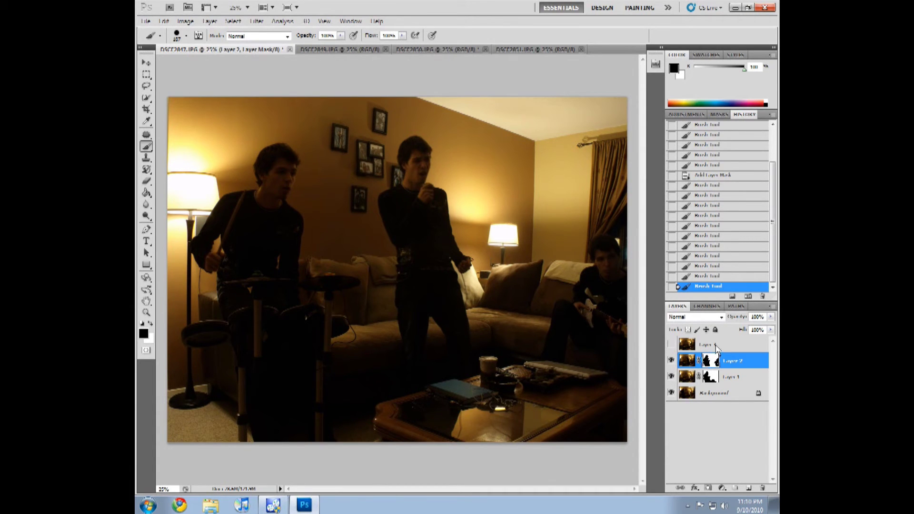
# Select and show Layer 3, add a layer mask, and undo a test stroke
pyautogui.click(677, 347)
pyautogui.click(672, 344)
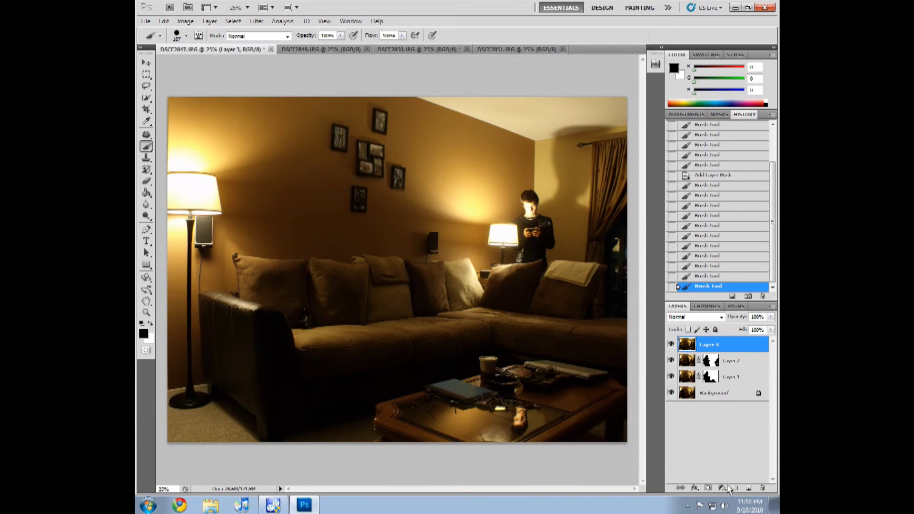
pyautogui.click(706, 488)
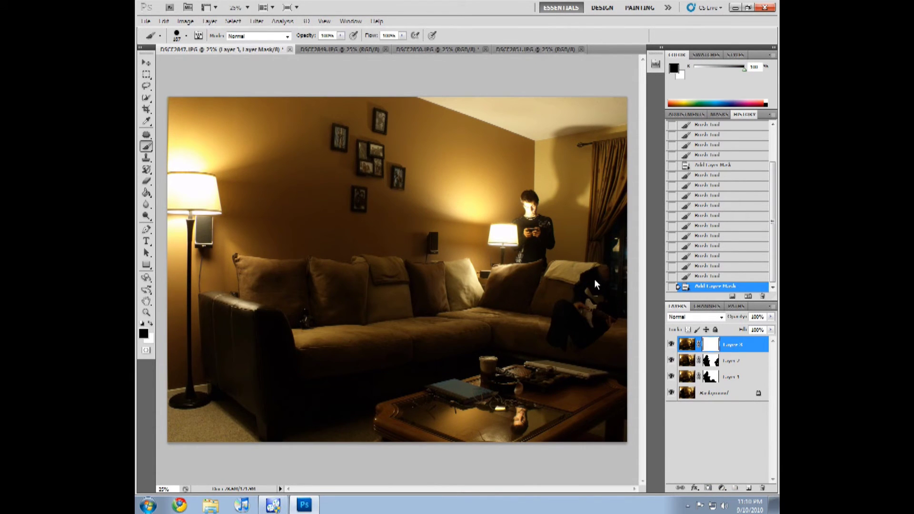
pyautogui.click(564, 267)
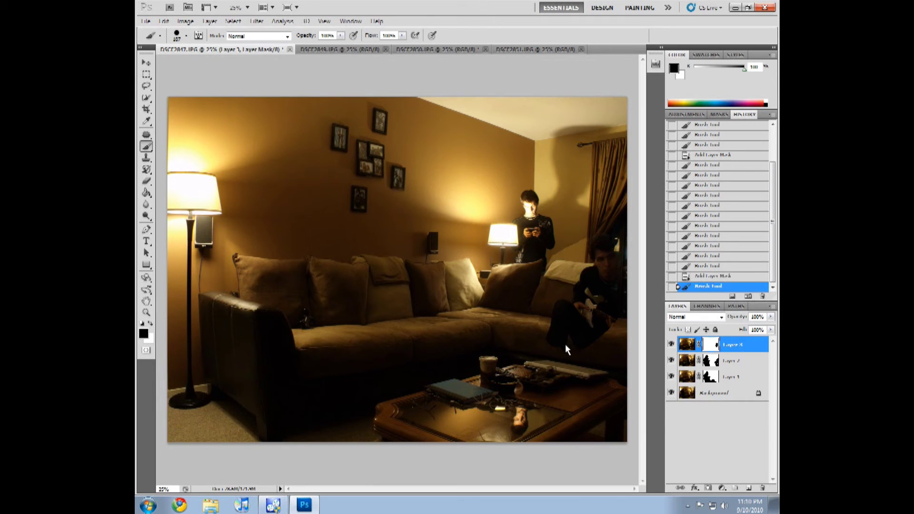
pyautogui.hotkey('ctrl', 'z')
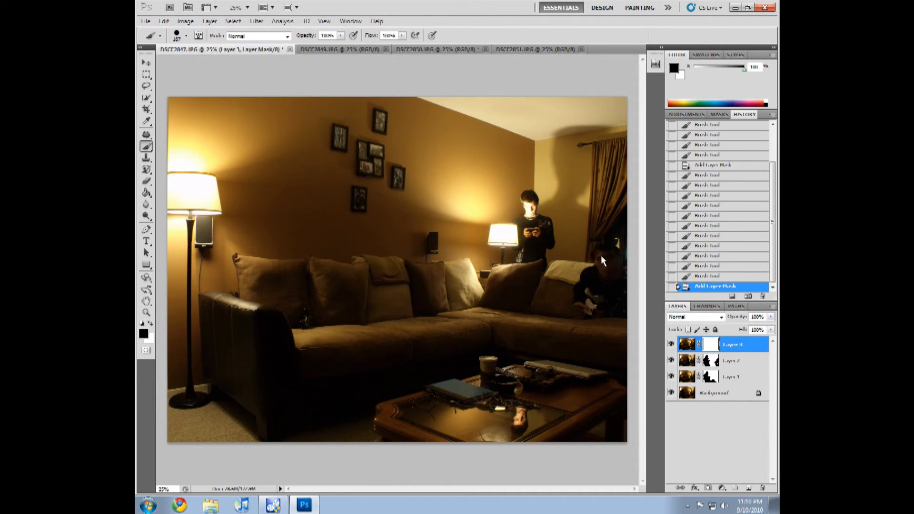
# Hide Layer 3 over the guitarist's face and legs with black mask strokes
pyautogui.moveTo(603, 244); pyautogui.dragTo(615, 260)
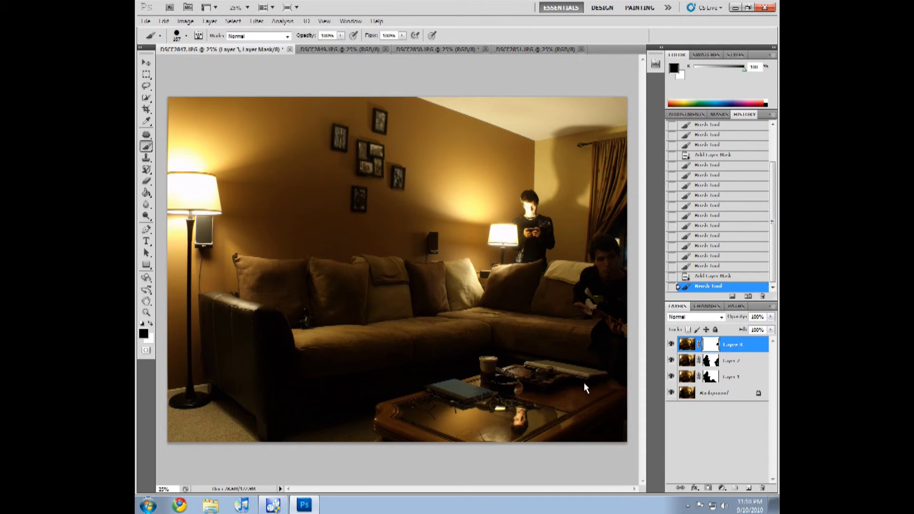
pyautogui.moveTo(587, 351); pyautogui.dragTo(599, 318)
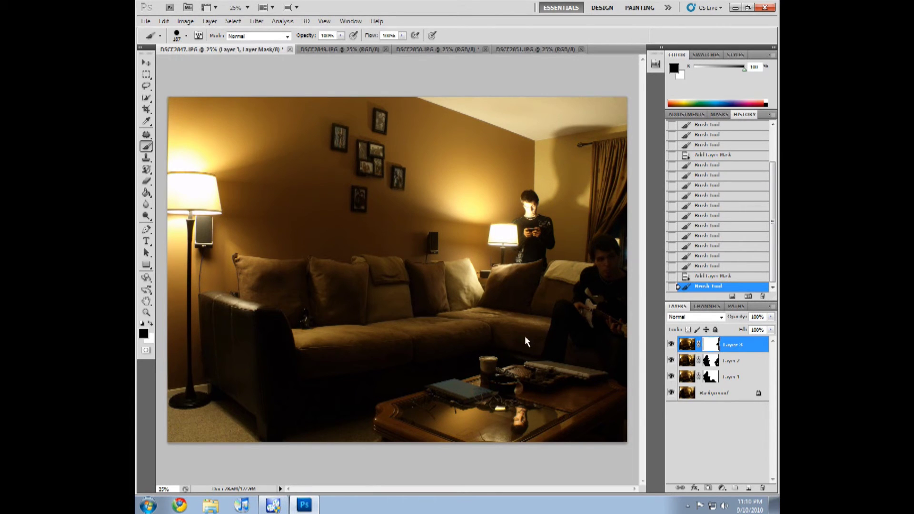
pyautogui.moveTo(589, 361); pyautogui.dragTo(558, 370)
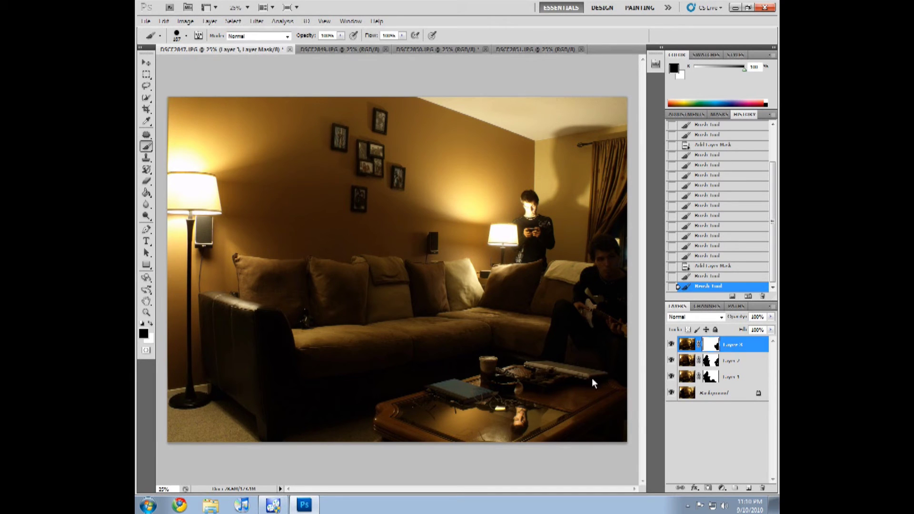
pyautogui.moveTo(598, 322); pyautogui.dragTo(633, 237)
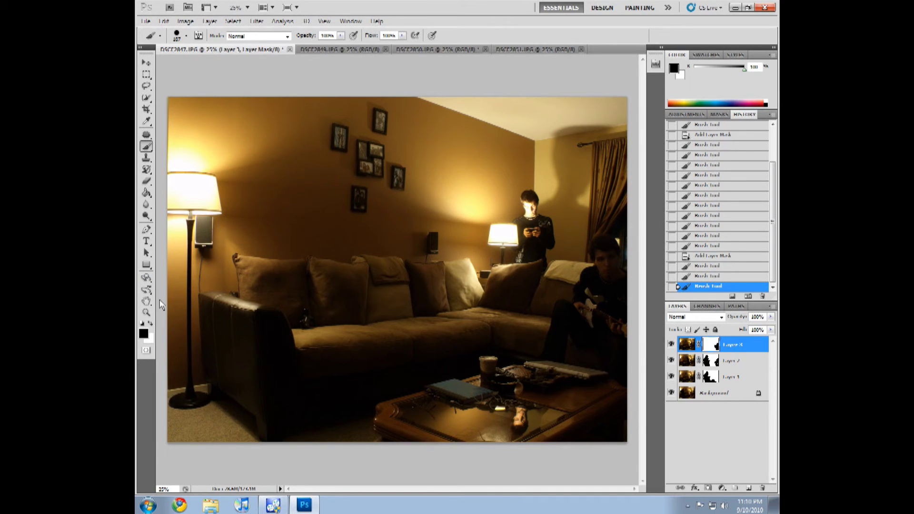
# Alternate white and black on Layer 3's mask to blend the guitarist around the coffee table edge
pyautogui.click(151, 324)
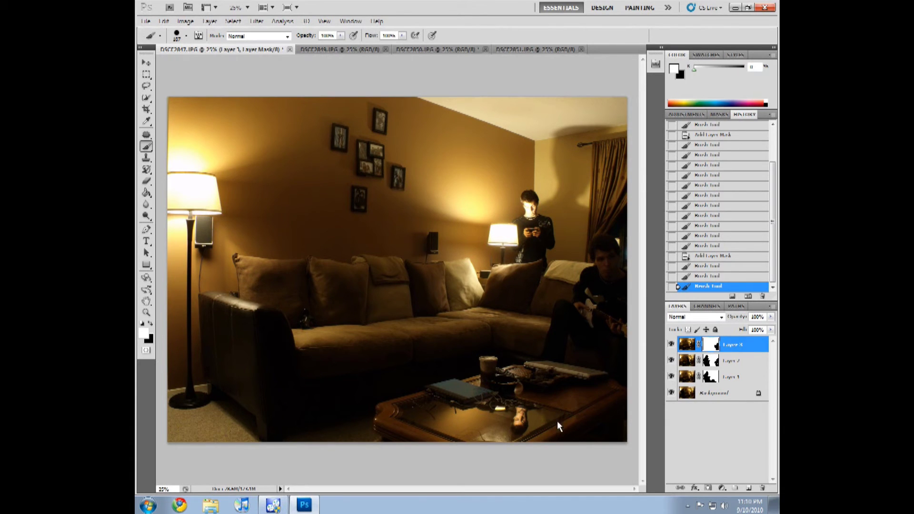
pyautogui.click(558, 434)
pyautogui.click(151, 323)
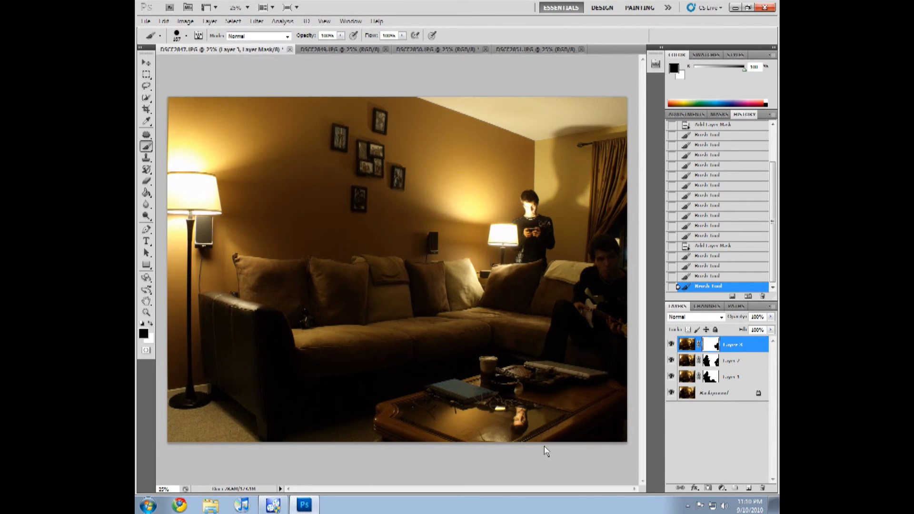
pyautogui.moveTo(534, 452); pyautogui.dragTo(577, 459)
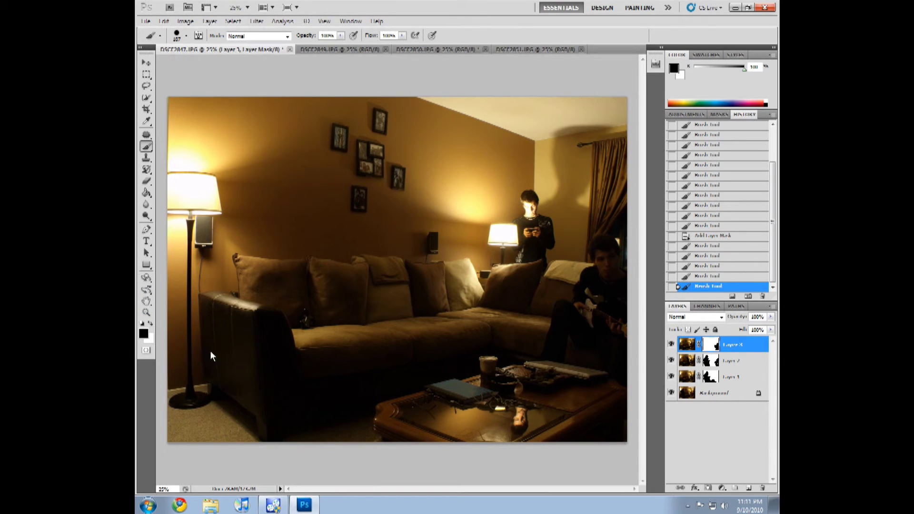
pyautogui.click(151, 324)
pyautogui.moveTo(556, 419); pyautogui.dragTo(545, 428)
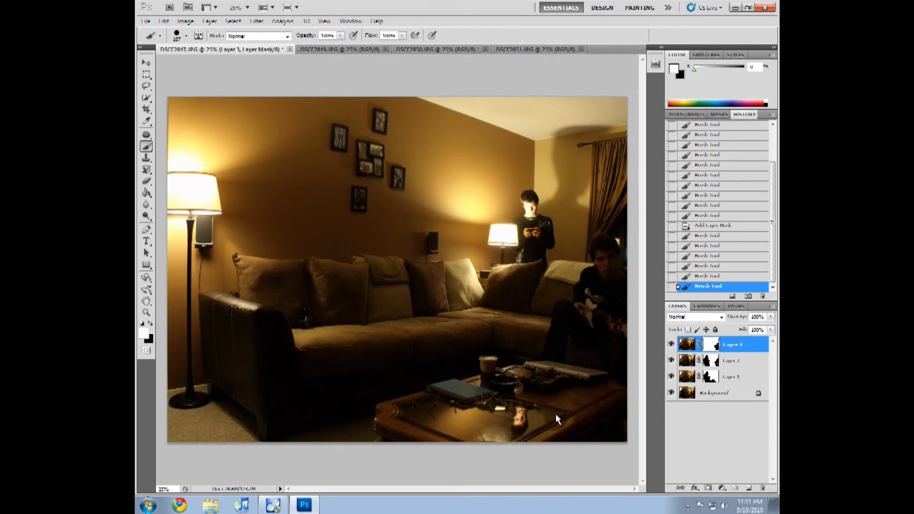
pyautogui.click(556, 413)
pyautogui.click(150, 324)
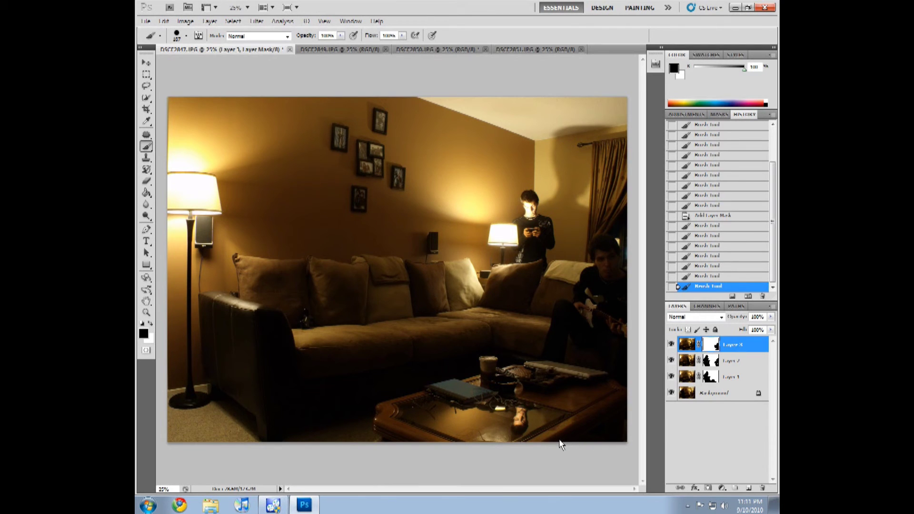
pyautogui.click(580, 429)
# Reveal the drummer's head, torso and drum stool beside the lamp, with one touch-up on Layer 2's mask
pyautogui.moveTo(252, 230)
pyautogui.mouseDown()
pyautogui.moveTo(222, 244)
pyautogui.moveTo(222, 208)
pyautogui.moveTo(186, 224)
pyautogui.moveTo(249, 192)
pyautogui.mouseUp()
pyautogui.moveTo(279, 152)
pyautogui.mouseDown()
pyautogui.moveTo(244, 187)
pyautogui.moveTo(306, 171)
pyautogui.moveTo(311, 205)
pyautogui.moveTo(252, 329)
pyautogui.moveTo(321, 275)
pyautogui.moveTo(300, 336)
pyautogui.moveTo(310, 339)
pyautogui.moveTo(312, 384)
pyautogui.moveTo(373, 351)
pyautogui.moveTo(325, 460)
pyautogui.mouseUp()
pyautogui.moveTo(369, 407)
pyautogui.mouseDown()
pyautogui.moveTo(292, 416)
pyautogui.moveTo(269, 392)
pyautogui.moveTo(275, 365)
pyautogui.moveTo(243, 390)
pyautogui.moveTo(247, 368)
pyautogui.moveTo(214, 411)
pyautogui.moveTo(251, 261)
pyautogui.moveTo(222, 273)
pyautogui.moveTo(226, 300)
pyautogui.moveTo(243, 301)
pyautogui.moveTo(234, 314)
pyautogui.moveTo(275, 270)
pyautogui.moveTo(277, 278)
pyautogui.moveTo(253, 285)
pyautogui.moveTo(241, 350)
pyautogui.mouseUp()
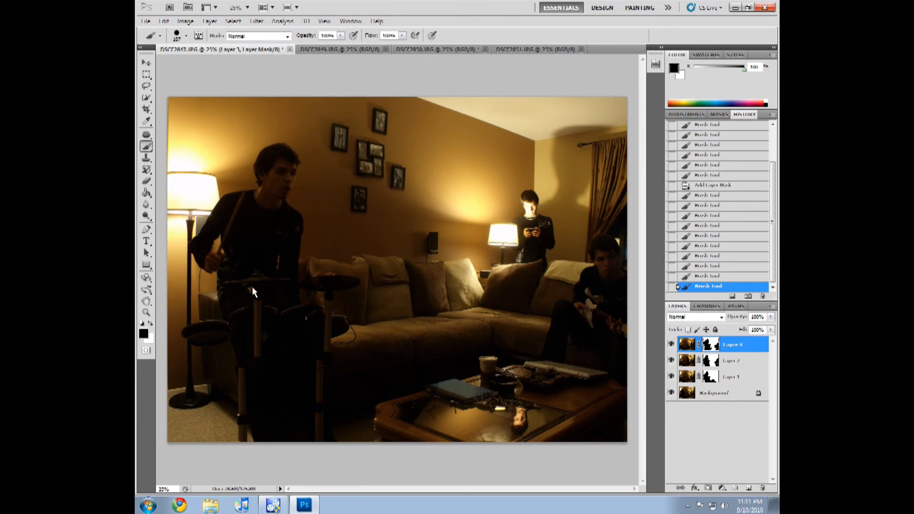
pyautogui.click(715, 361)
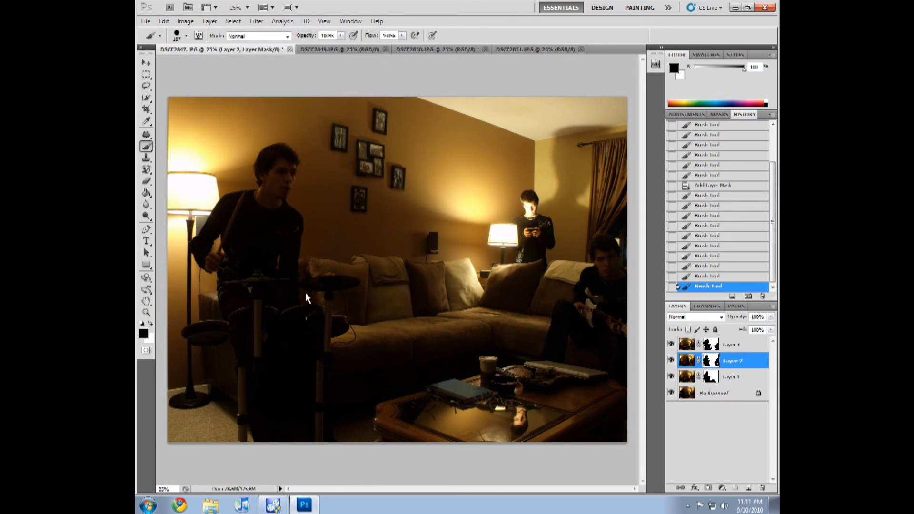
pyautogui.moveTo(255, 296)
pyautogui.mouseDown()
pyautogui.moveTo(250, 282)
pyautogui.moveTo(287, 309)
pyautogui.mouseUp()
pyautogui.click(709, 347)
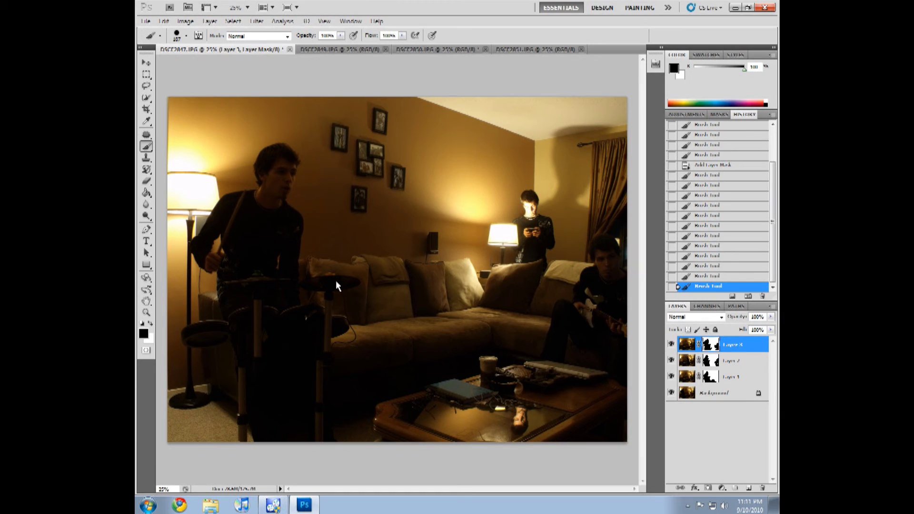
# Reveal the singer's torso and legs over the couch, undoing a stroke across the table glass
pyautogui.moveTo(352, 219); pyautogui.dragTo(337, 234)
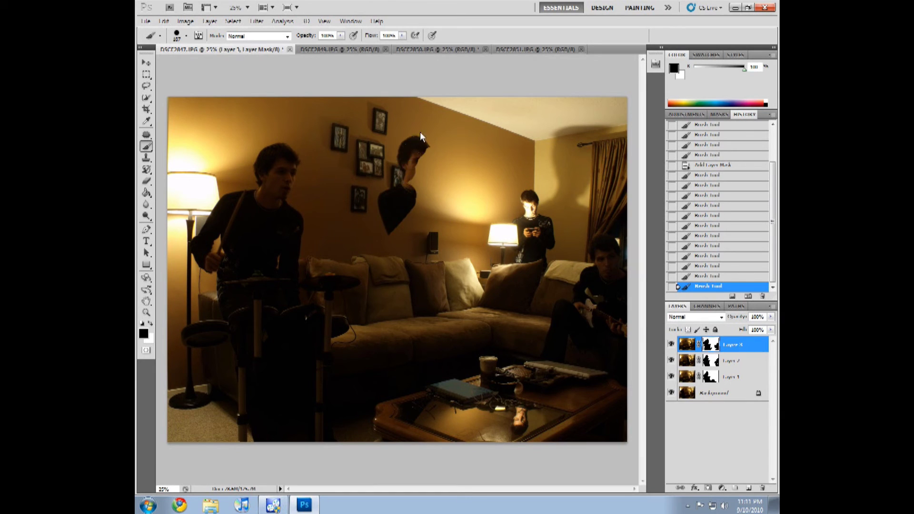
pyautogui.moveTo(442, 172)
pyautogui.mouseDown()
pyautogui.moveTo(420, 206)
pyautogui.moveTo(440, 220)
pyautogui.moveTo(431, 248)
pyautogui.mouseUp()
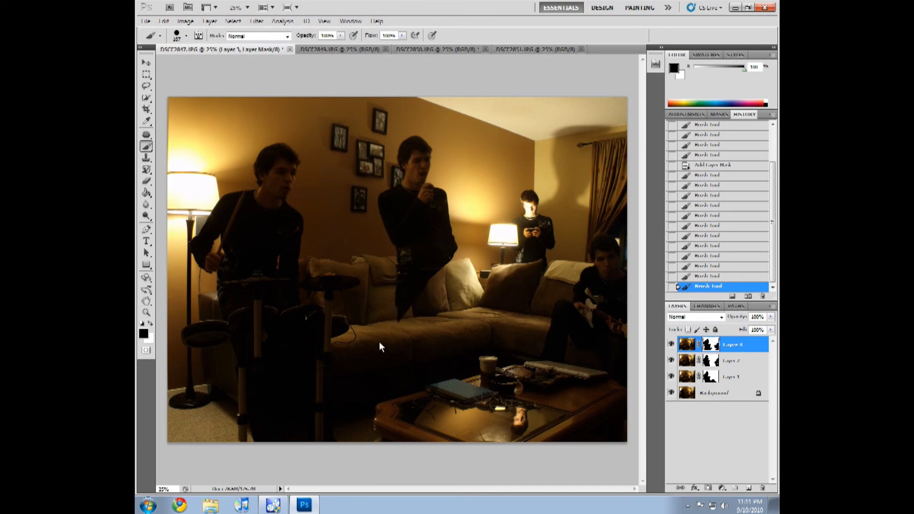
pyautogui.moveTo(380, 343); pyautogui.dragTo(421, 359)
pyautogui.moveTo(413, 418)
pyautogui.mouseDown()
pyautogui.moveTo(427, 437)
pyautogui.moveTo(456, 423)
pyautogui.moveTo(450, 453)
pyautogui.moveTo(471, 450)
pyautogui.mouseUp()
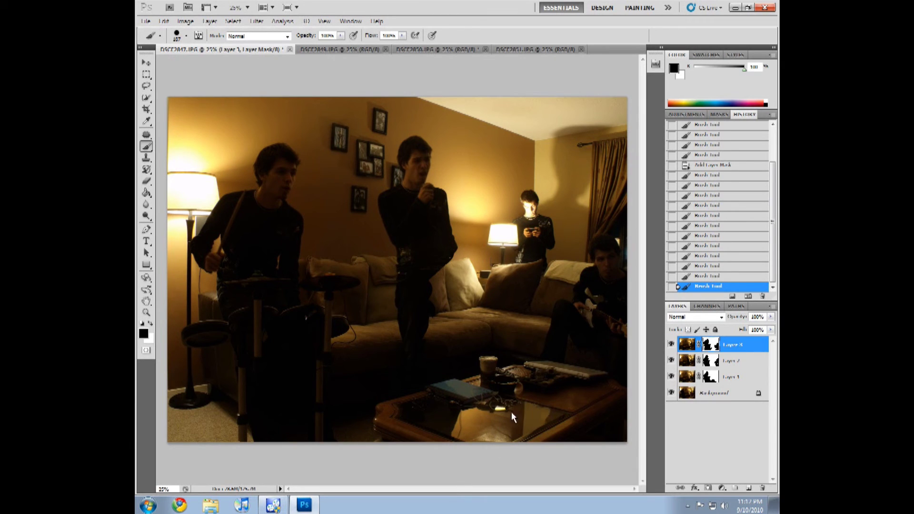
pyautogui.moveTo(471, 419); pyautogui.dragTo(514, 426)
pyautogui.hotkey('ctrl', 'z')
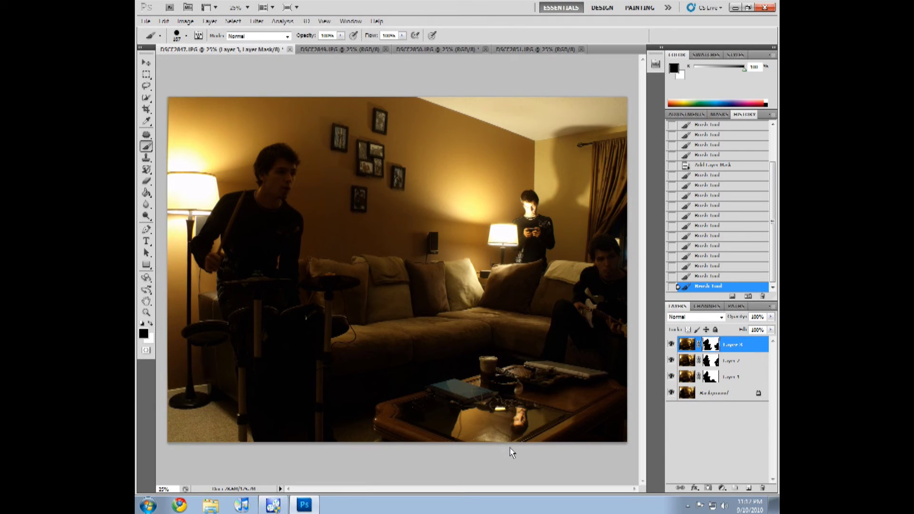
# Repaint the standing singer from his arm down to the coffee table
pyautogui.moveTo(538, 462); pyautogui.dragTo(441, 467)
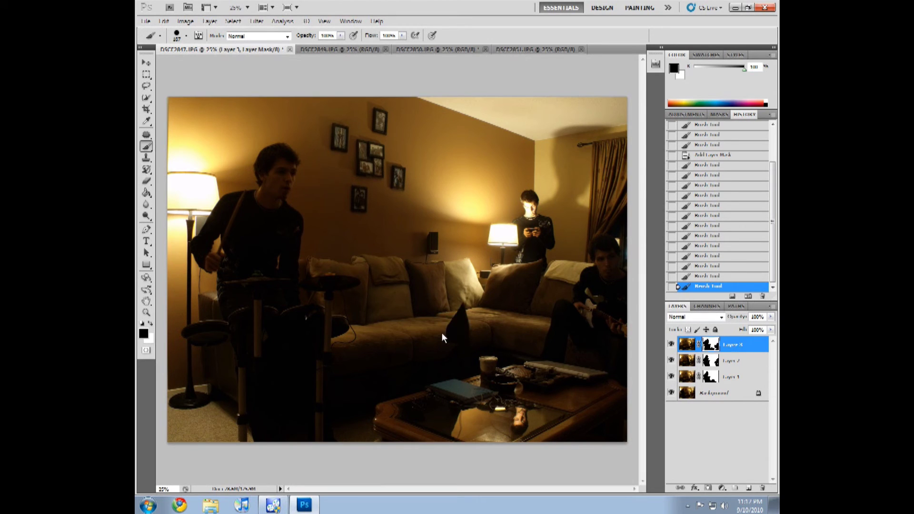
pyautogui.moveTo(442, 333)
pyautogui.mouseDown()
pyautogui.moveTo(457, 314)
pyautogui.moveTo(458, 276)
pyautogui.moveTo(426, 275)
pyautogui.moveTo(440, 289)
pyautogui.moveTo(464, 257)
pyautogui.moveTo(464, 226)
pyautogui.moveTo(418, 213)
pyautogui.mouseUp()
pyautogui.moveTo(399, 158)
pyautogui.mouseDown()
pyautogui.moveTo(373, 169)
pyautogui.moveTo(374, 198)
pyautogui.moveTo(397, 205)
pyautogui.moveTo(378, 247)
pyautogui.moveTo(382, 278)
pyautogui.moveTo(430, 285)
pyautogui.mouseUp()
pyautogui.moveTo(404, 344)
pyautogui.mouseDown()
pyautogui.moveTo(402, 393)
pyautogui.moveTo(437, 381)
pyautogui.moveTo(436, 456)
pyautogui.moveTo(474, 444)
pyautogui.moveTo(466, 470)
pyautogui.mouseUp()
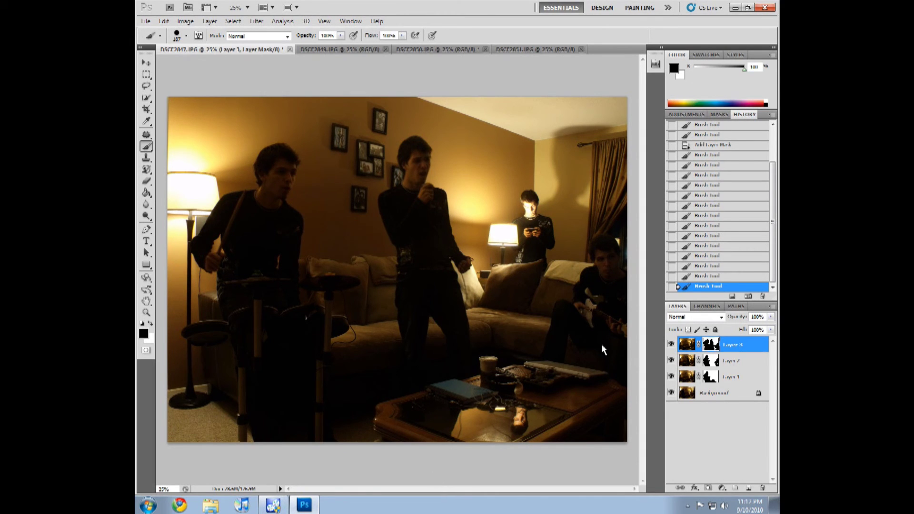
# Zoom in on the curtain and paint white along the mask edge beside the guitarist
pyautogui.scroll(4, 591, 243)
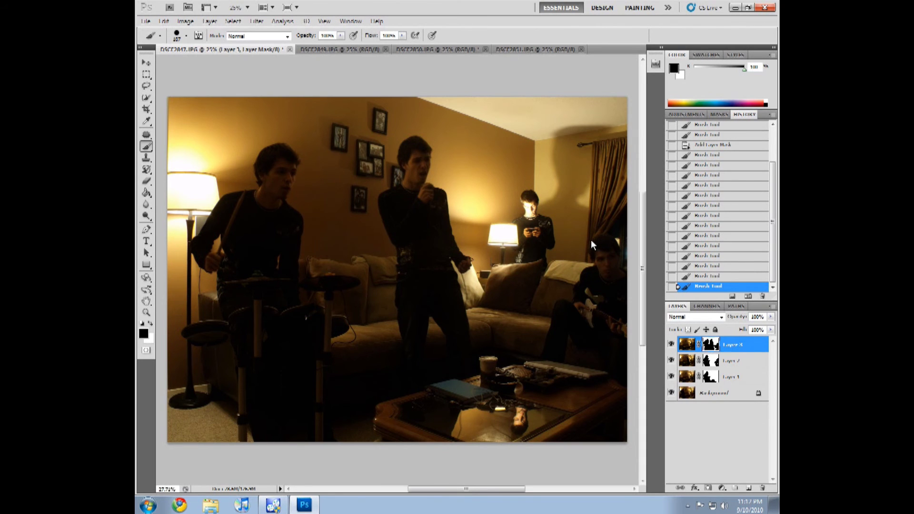
pyautogui.scroll(5, 592, 244)
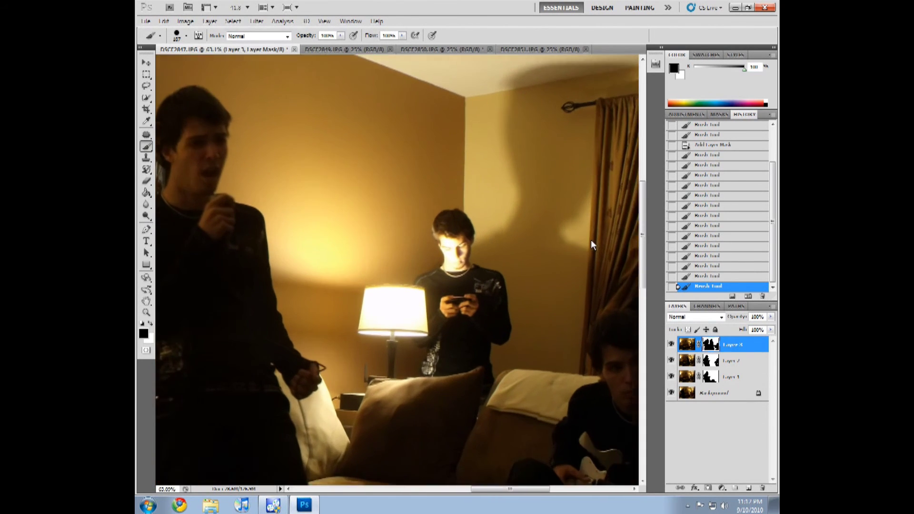
pyautogui.scroll(1, 591, 245)
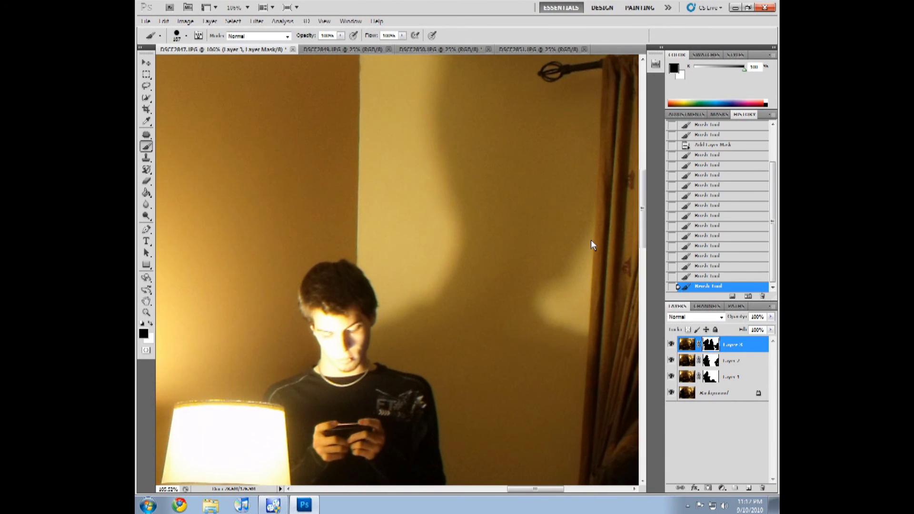
pyautogui.moveTo(533, 489); pyautogui.dragTo(555, 489)
pyautogui.moveTo(642, 241); pyautogui.dragTo(640, 281)
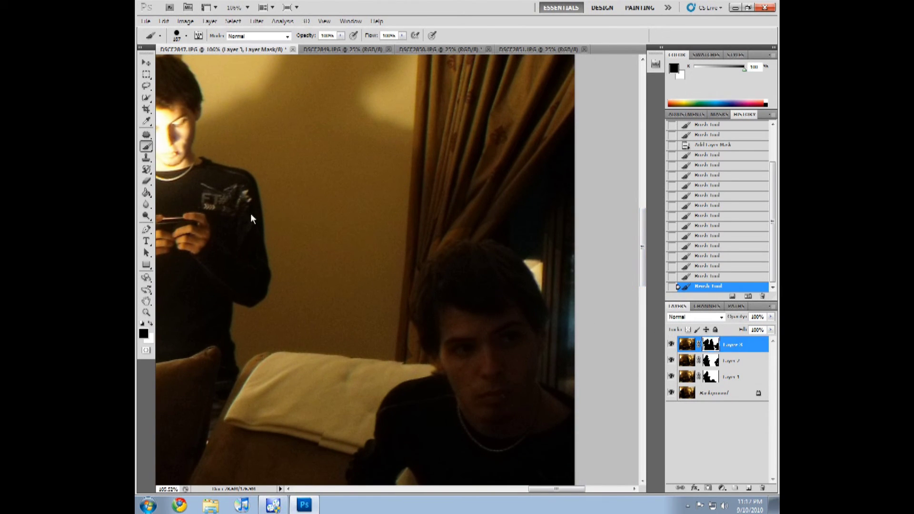
pyautogui.click(151, 324)
pyautogui.moveTo(361, 345); pyautogui.dragTo(371, 306)
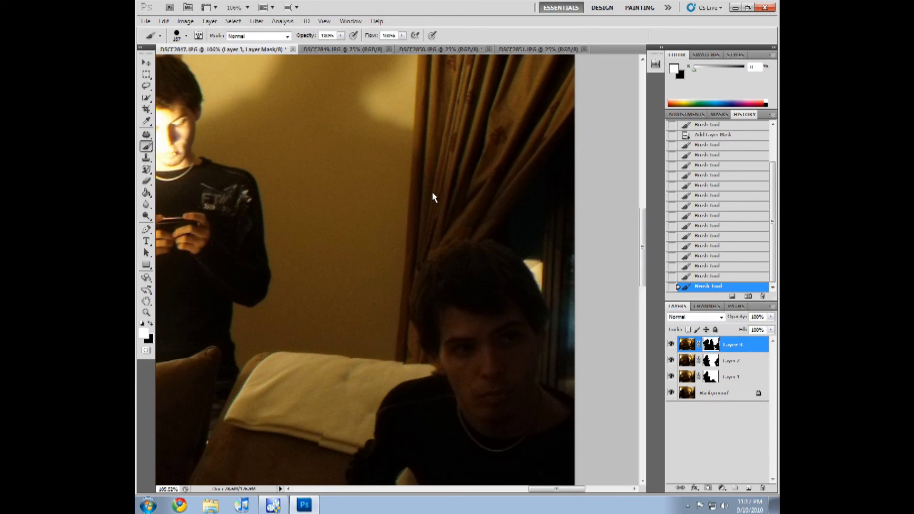
pyautogui.moveTo(485, 194)
pyautogui.mouseDown()
pyautogui.moveTo(540, 206)
pyautogui.moveTo(577, 262)
pyautogui.mouseUp()
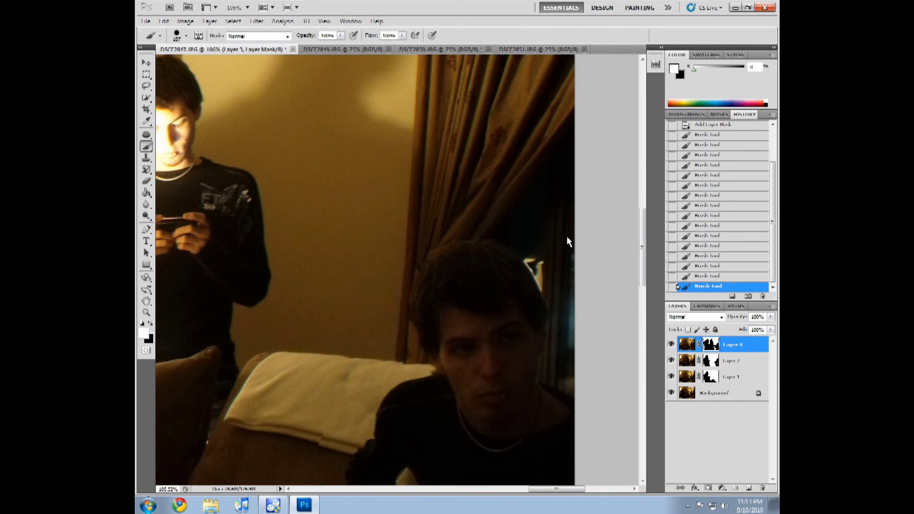
pyautogui.click(573, 247)
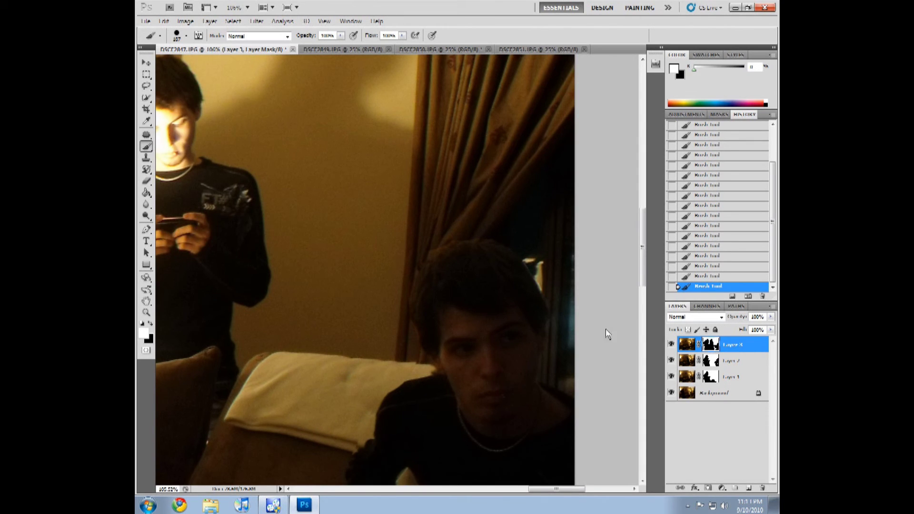
pyautogui.scroll(-5, 642, 274)
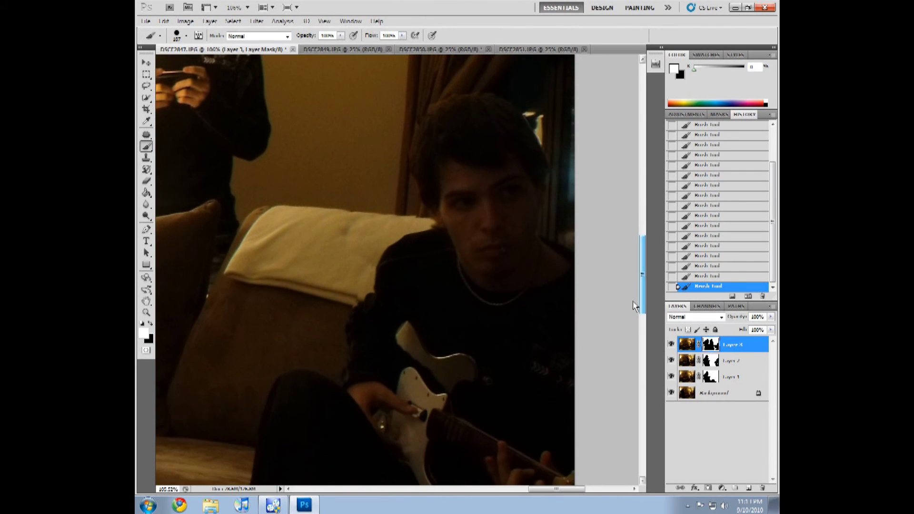
# Shrink the brush to 27 pixels
pyautogui.rightClick(280, 241)
pyautogui.moveTo(336, 258)
pyautogui.mouseDown()
pyautogui.moveTo(358, 258)
pyautogui.moveTo(328, 219)
pyautogui.mouseUp()
pyautogui.moveTo(327, 260); pyautogui.dragTo(306, 260)
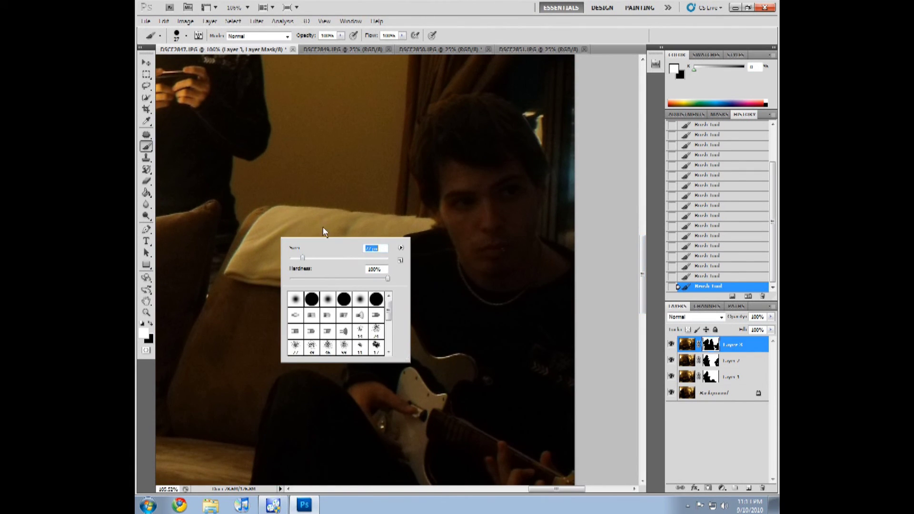
pyautogui.click(376, 248)
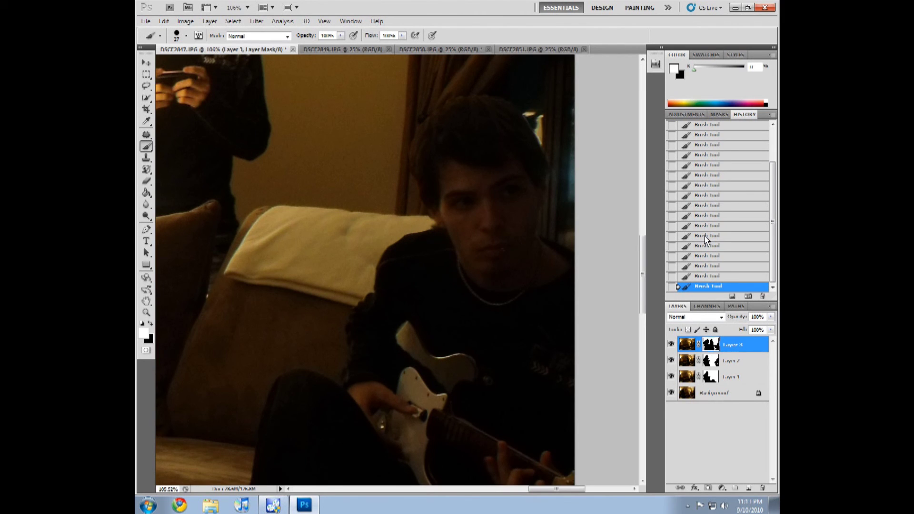
# Zoom back out and hide the bystander figure's layer
pyautogui.press('alt')
pyautogui.press('alt')
pyautogui.scroll(-4, 416, 269)
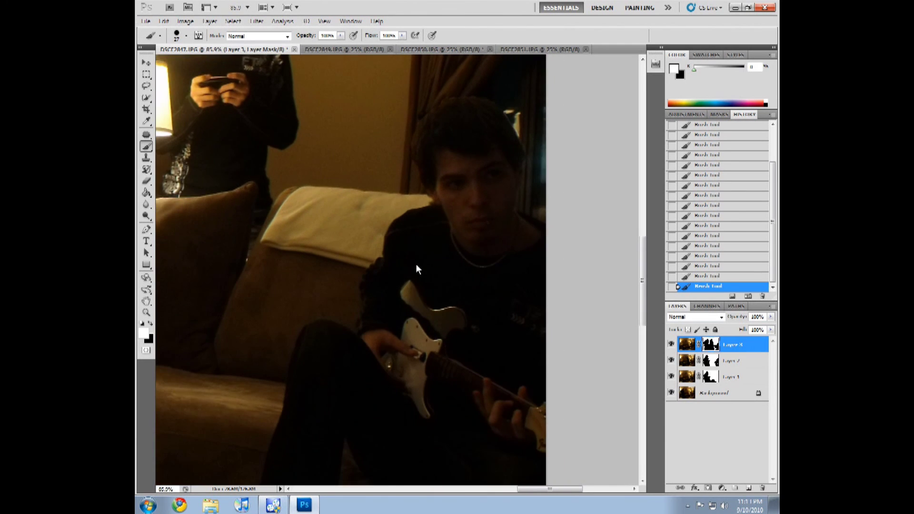
pyautogui.scroll(-2, 416, 269)
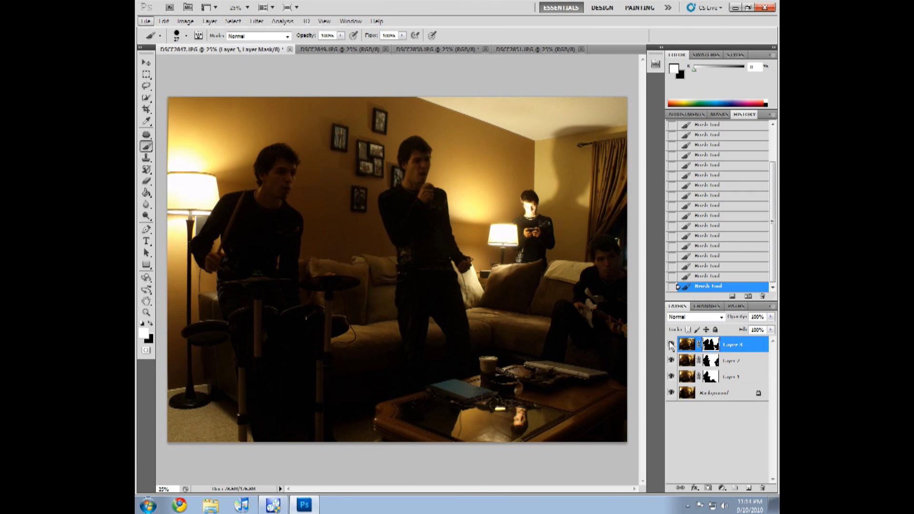
pyautogui.click(671, 344)
# Hide the singer layer, make the guitarist layer active, and fill its mask with the Paint Bucket
pyautogui.click(671, 360)
pyautogui.click(672, 377)
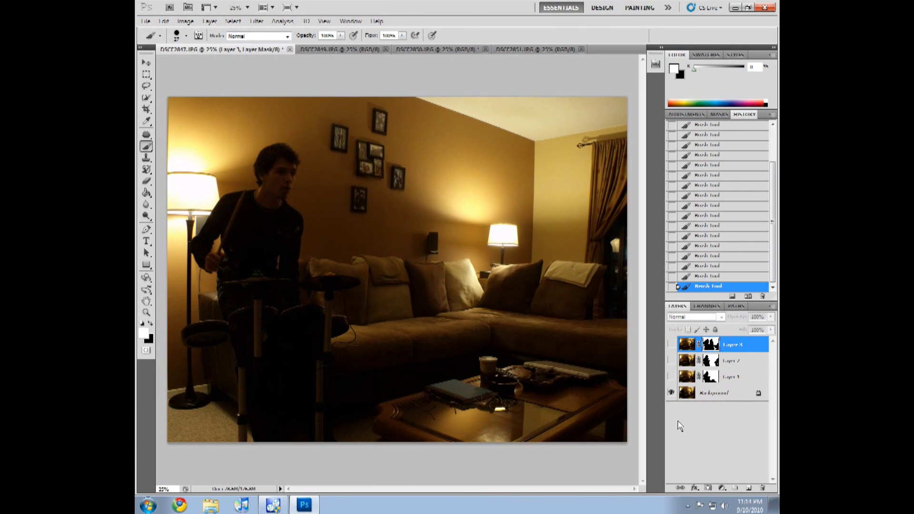
pyautogui.click(672, 376)
pyautogui.click(715, 378)
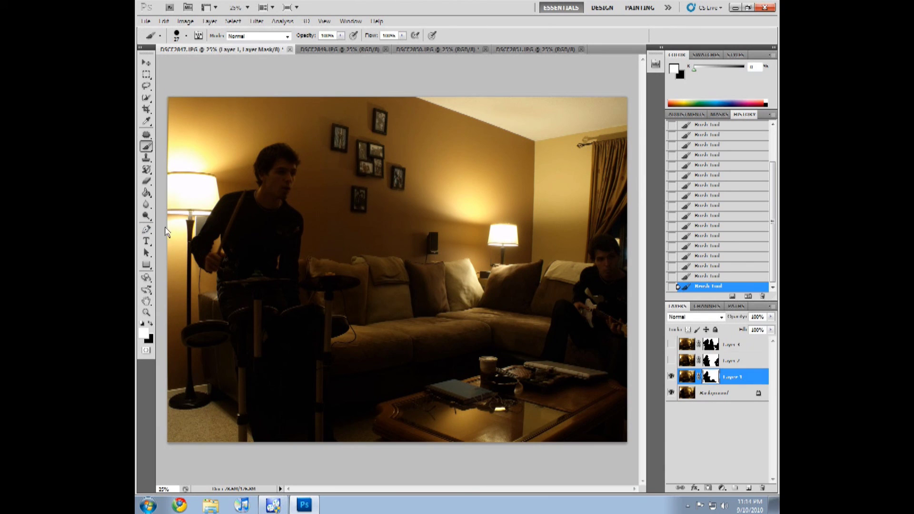
pyautogui.click(146, 193)
pyautogui.click(377, 274)
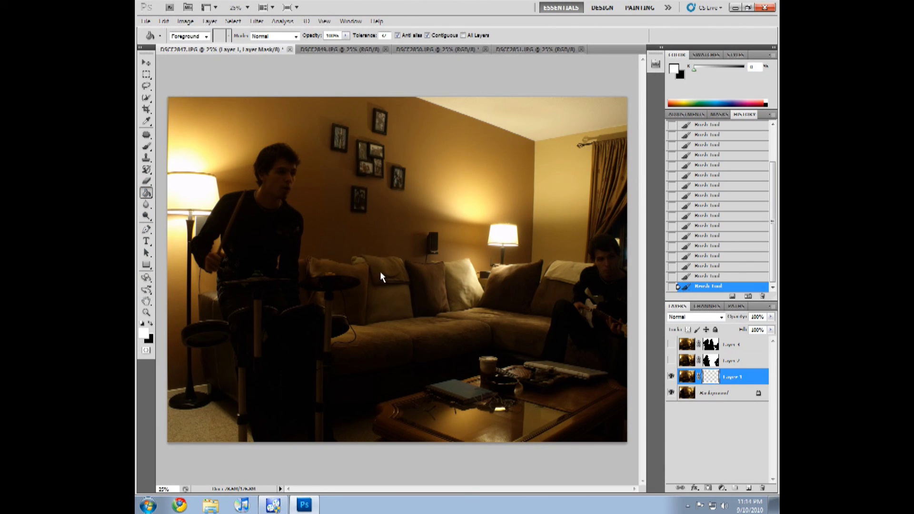
pyautogui.click(442, 228)
# Fill the guitarist mask black, then white, hide that layer and select the drummer background
pyautogui.press('x')
pyautogui.click(382, 335)
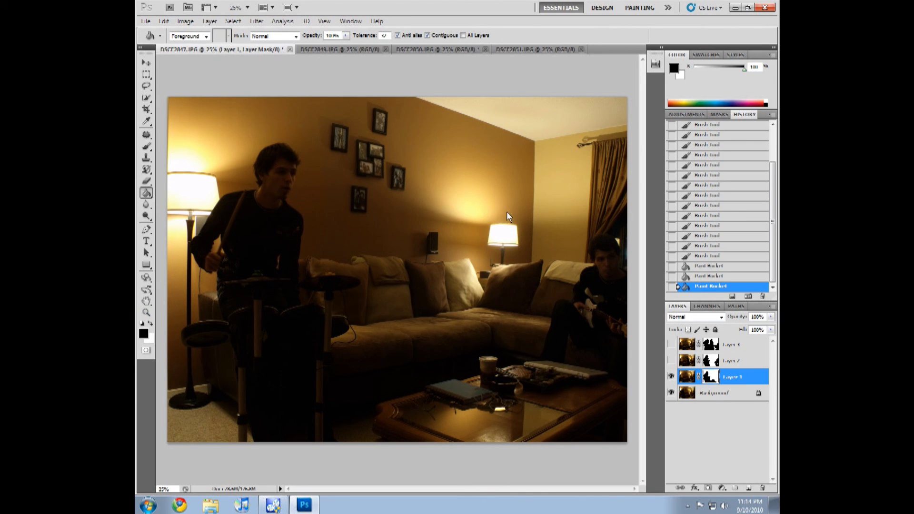
pyautogui.click(416, 302)
pyautogui.click(151, 324)
pyautogui.click(339, 340)
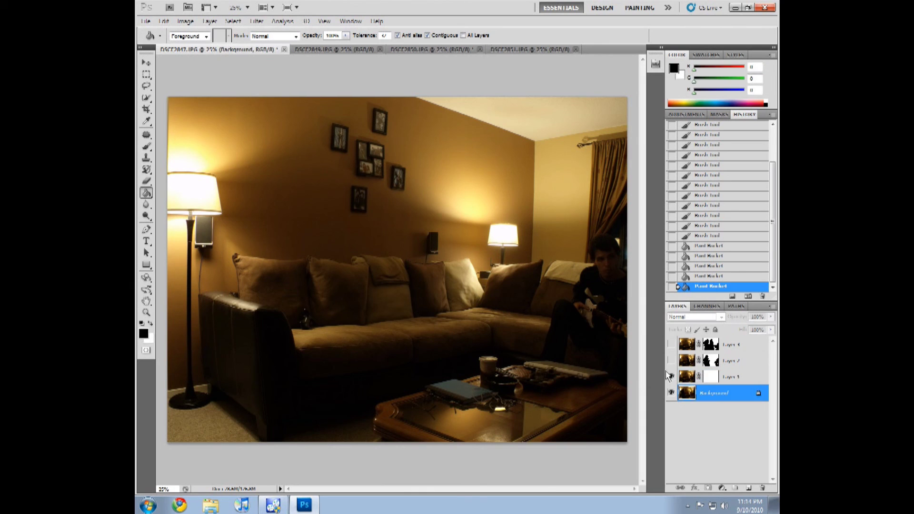
pyautogui.click(681, 394)
pyautogui.click(671, 377)
# Convert the Background into Layer 0 via Layer from Background
pyautogui.rightClick(718, 395)
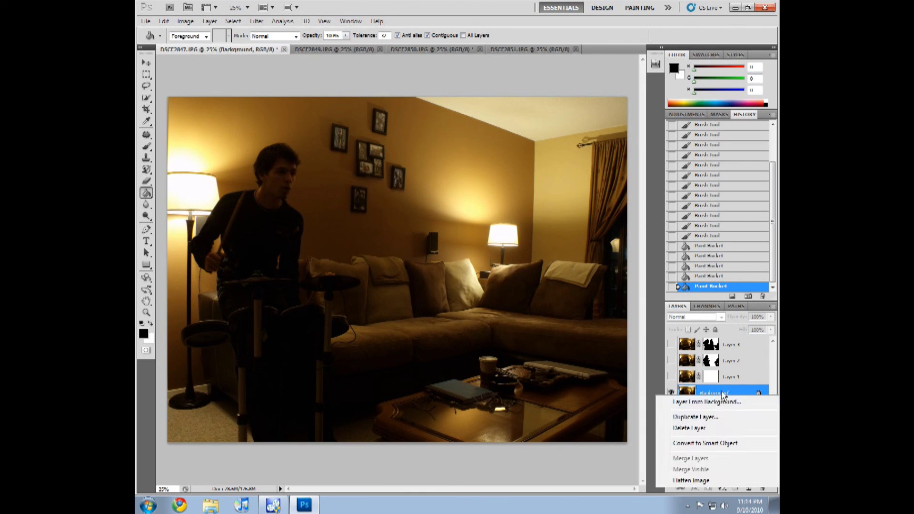
pyautogui.click(718, 402)
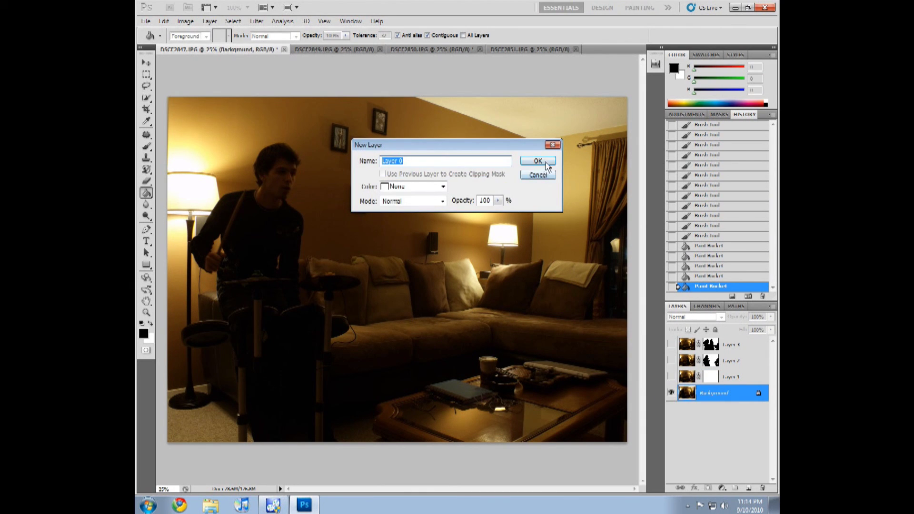
pyautogui.click(540, 159)
# Shift Layer 0 rightward to align with the guitarist shot and show Layer 1 again
pyautogui.click(146, 62)
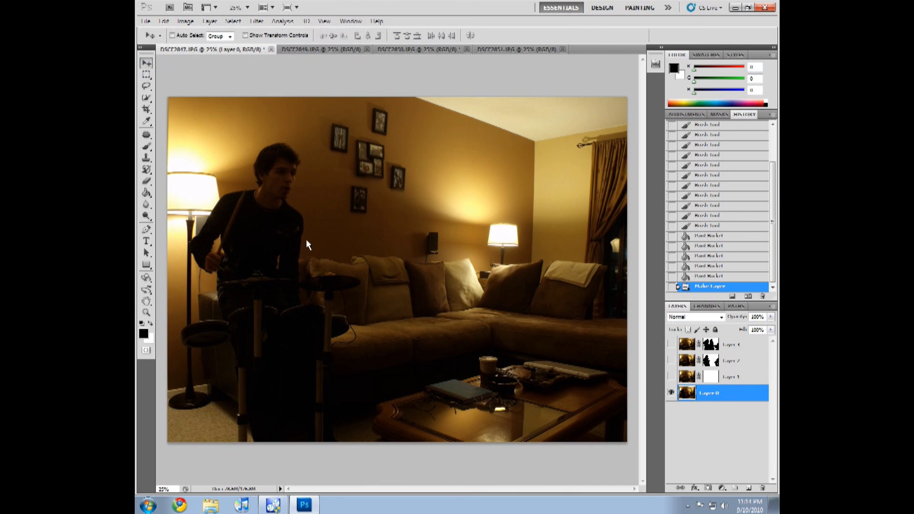
pyautogui.moveTo(327, 250); pyautogui.dragTo(547, 287)
pyautogui.click(671, 376)
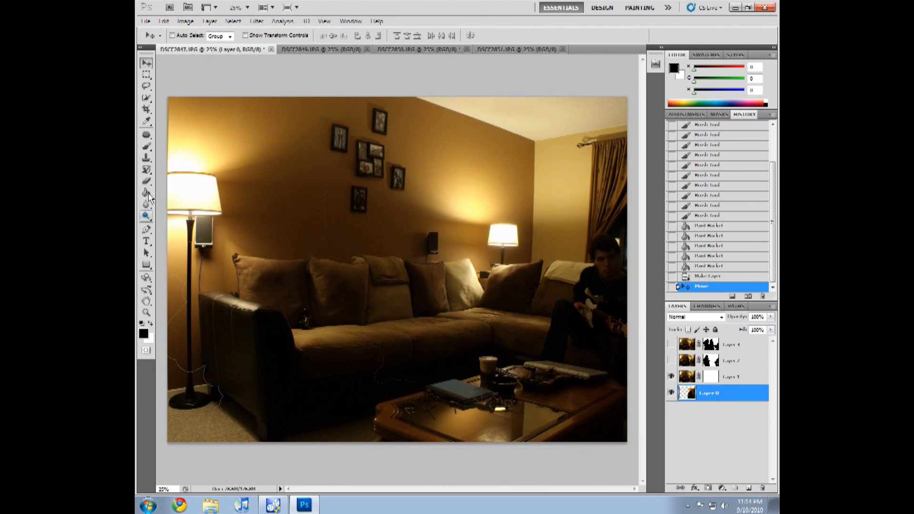
pyautogui.click(146, 146)
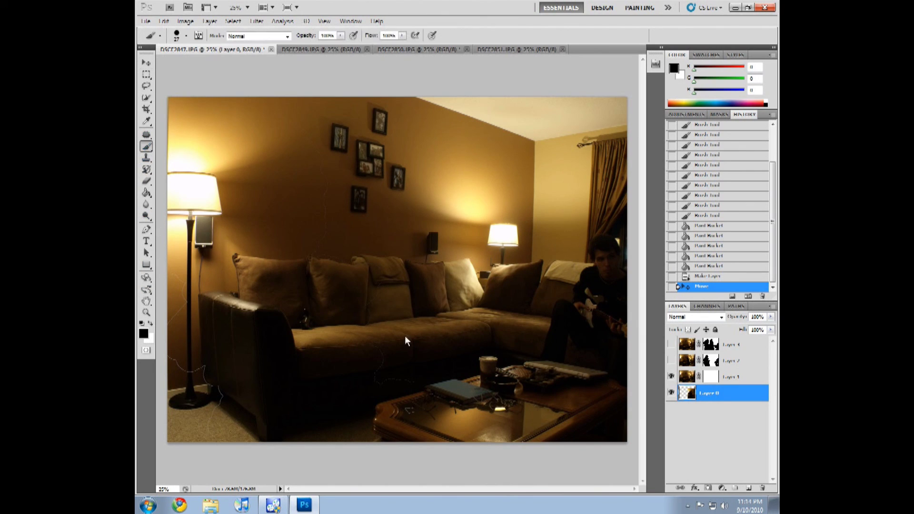
# Set the brush to 143 and paint white on Layer 1's mask
pyautogui.click(710, 379)
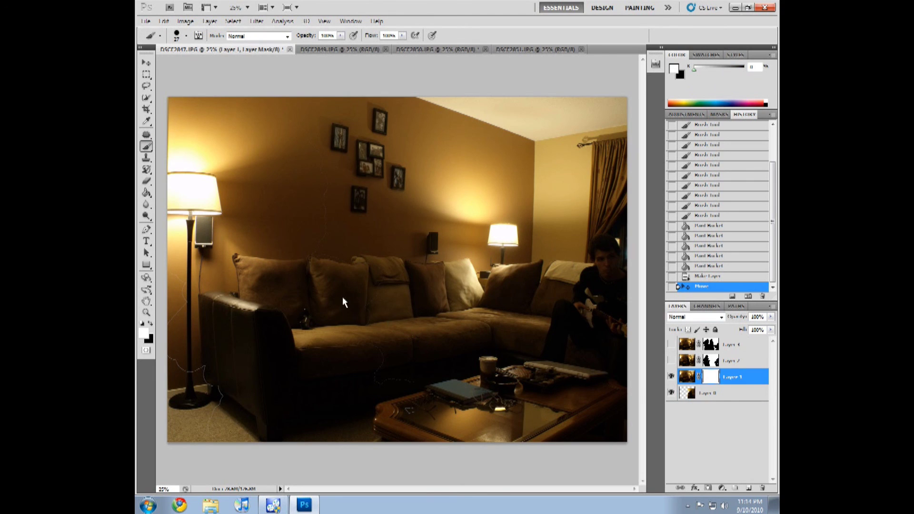
pyautogui.rightClick(370, 317)
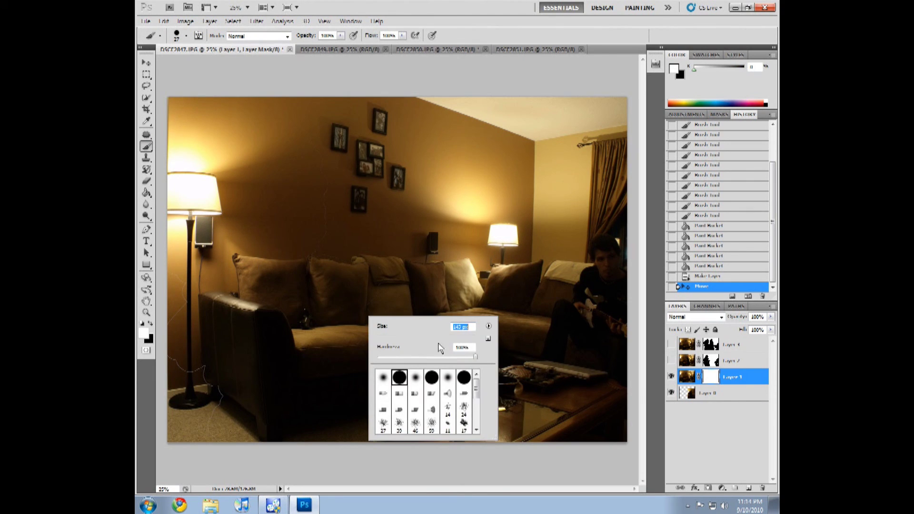
pyautogui.click(517, 302)
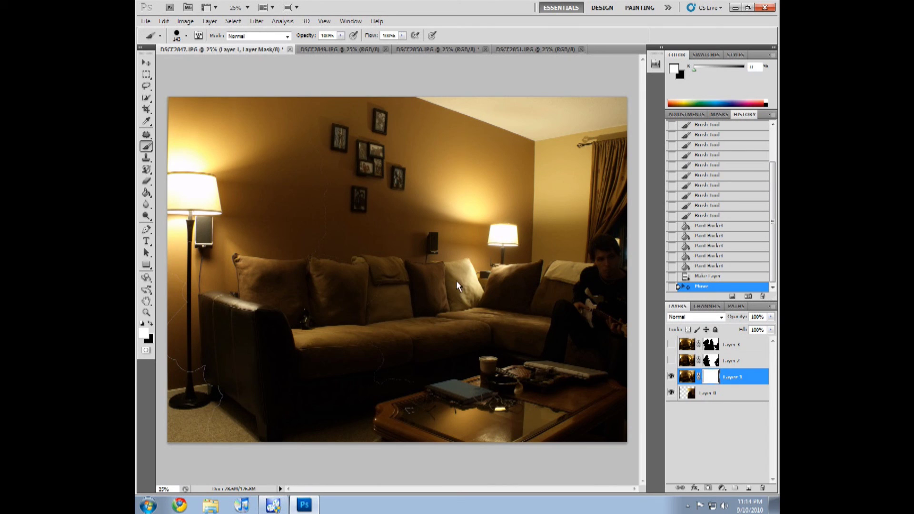
pyautogui.moveTo(439, 297); pyautogui.dragTo(536, 340)
# Refine Layer 1's mask beside the guitarist in black and white, then revert to an earlier Brush Tool history state
pyautogui.press('x')
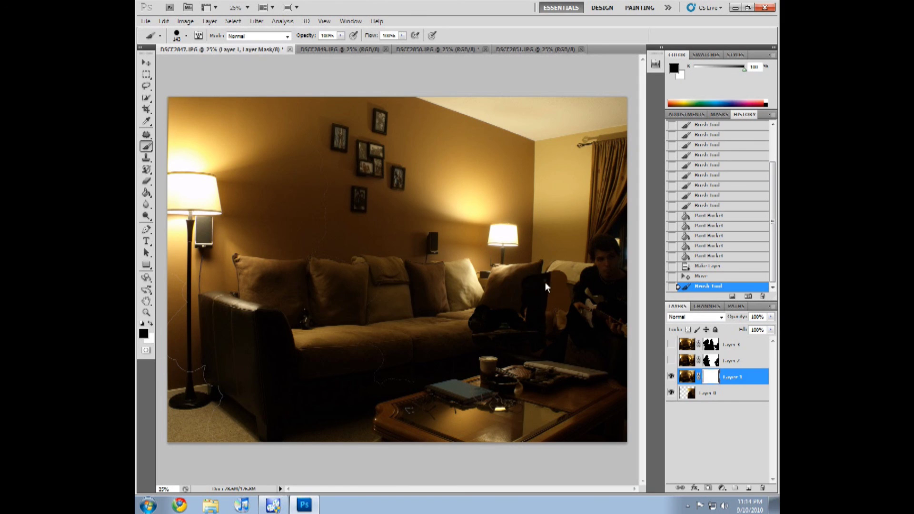
pyautogui.moveTo(555, 285); pyautogui.dragTo(566, 315)
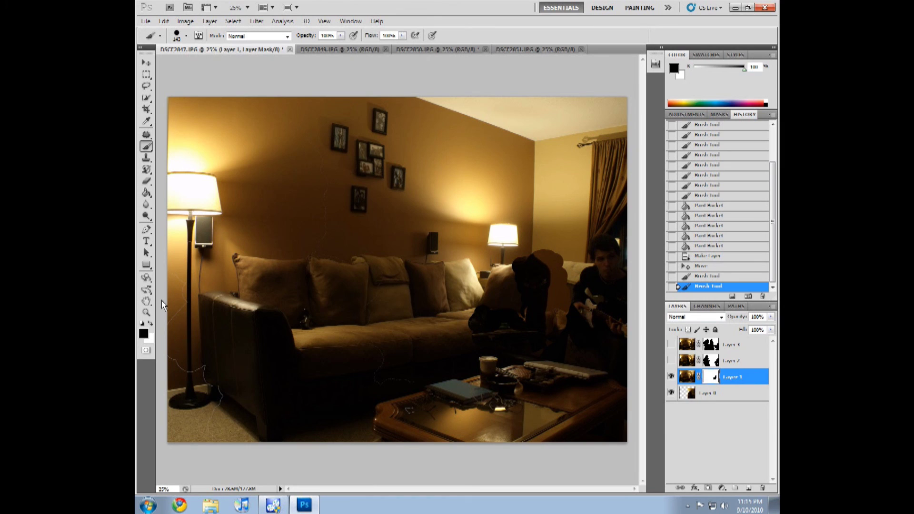
pyautogui.click(151, 324)
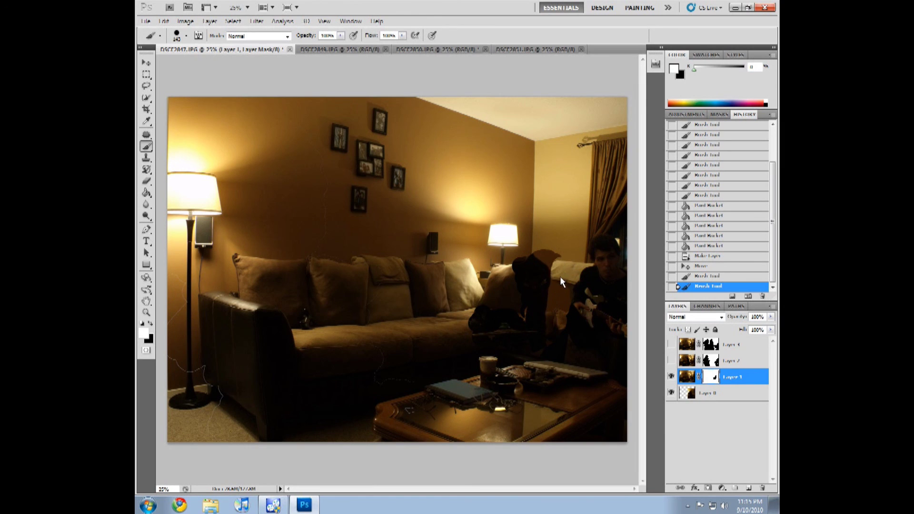
pyautogui.moveTo(558, 293); pyautogui.dragTo(576, 358)
pyautogui.scroll(5, 576, 364)
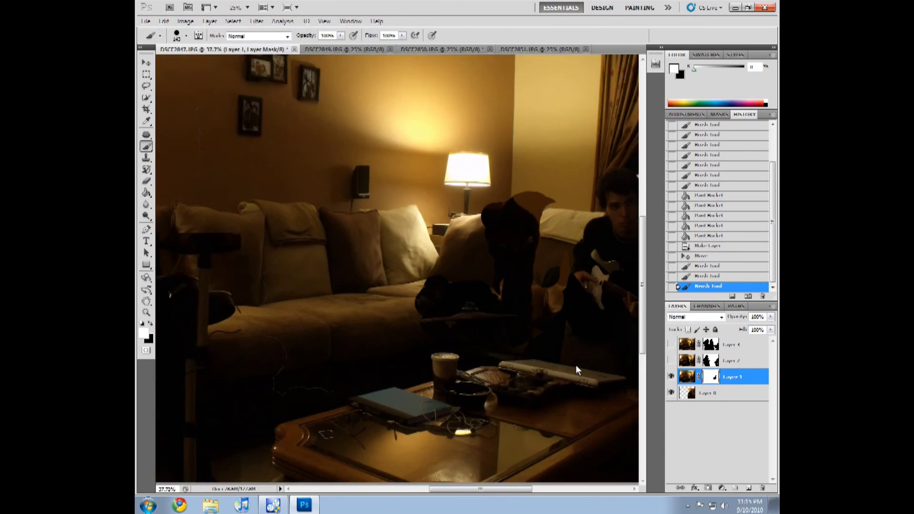
pyautogui.scroll(3, 576, 365)
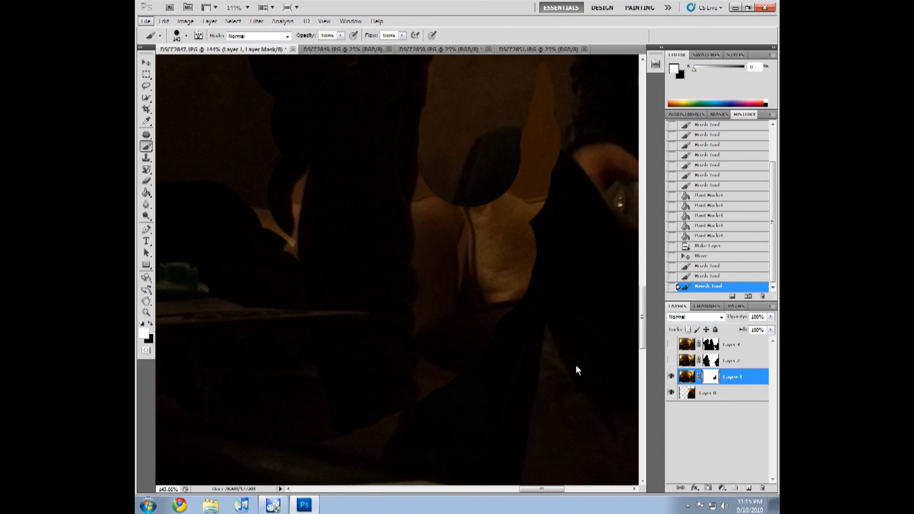
pyautogui.moveTo(477, 178)
pyautogui.mouseDown()
pyautogui.moveTo(463, 209)
pyautogui.moveTo(467, 231)
pyautogui.moveTo(461, 207)
pyautogui.mouseUp()
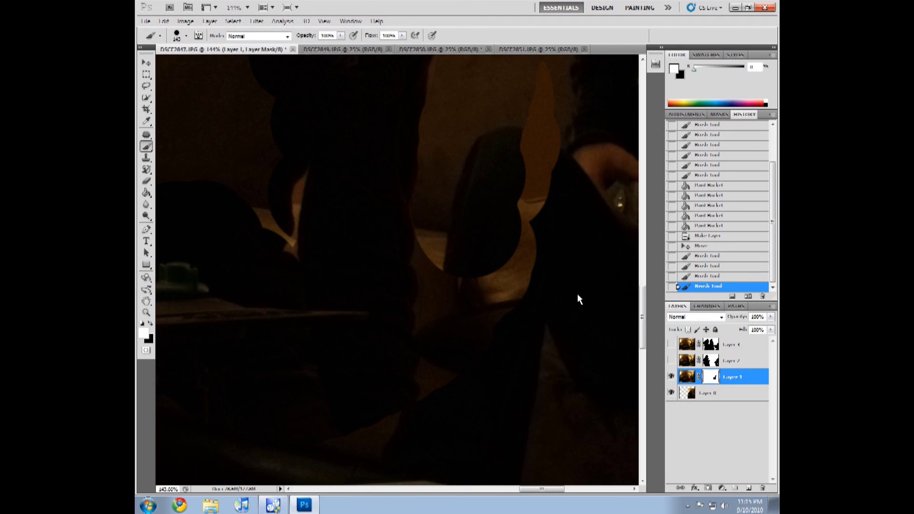
pyautogui.scroll(-5, 578, 295)
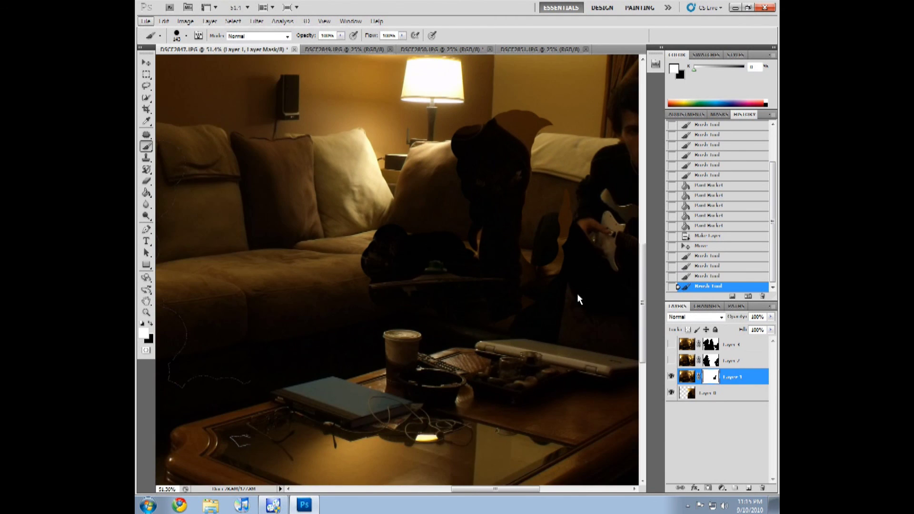
pyautogui.click(733, 175)
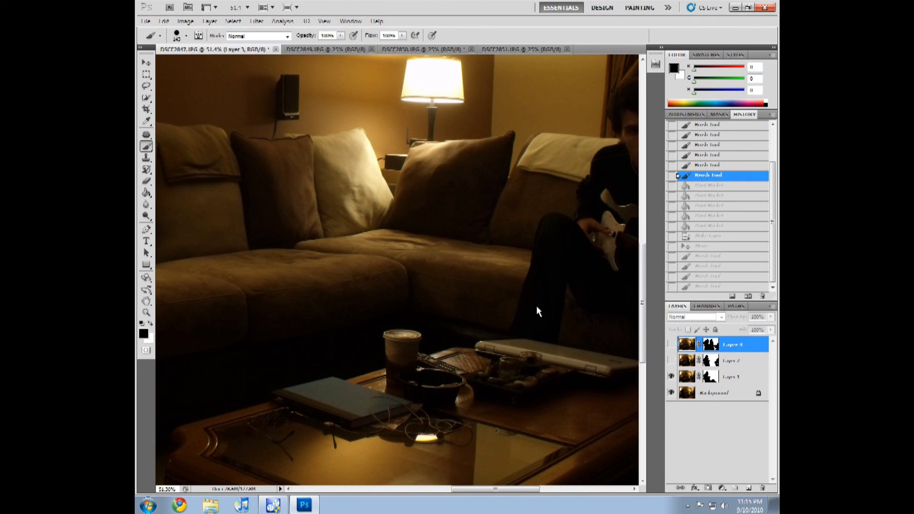
# Make Layer 4 and Layer 2 visible again and view the full four-figure composite at 25%
pyautogui.click(685, 360)
pyautogui.click(672, 344)
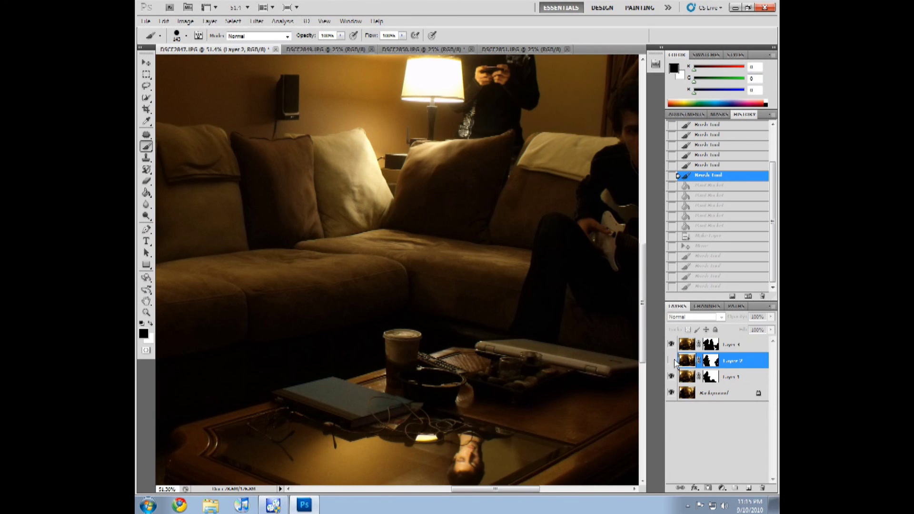
pyautogui.click(671, 360)
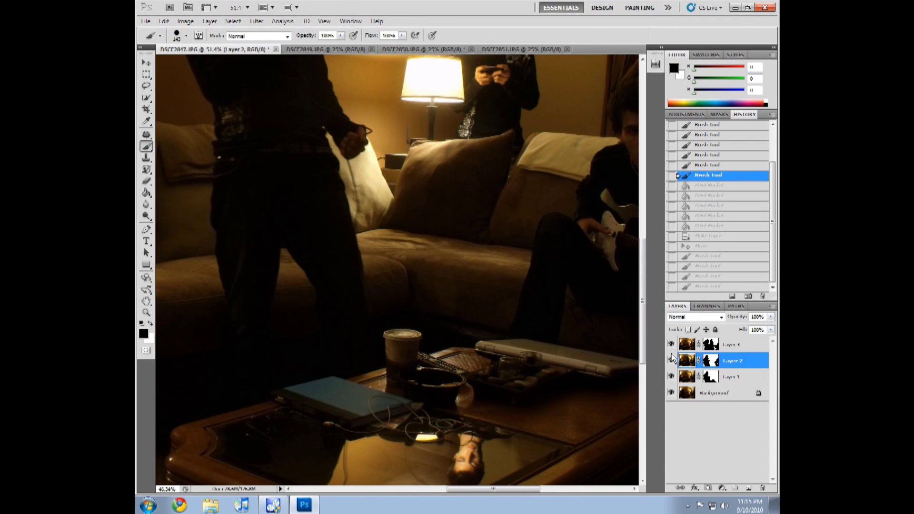
pyautogui.scroll(-5, 672, 358)
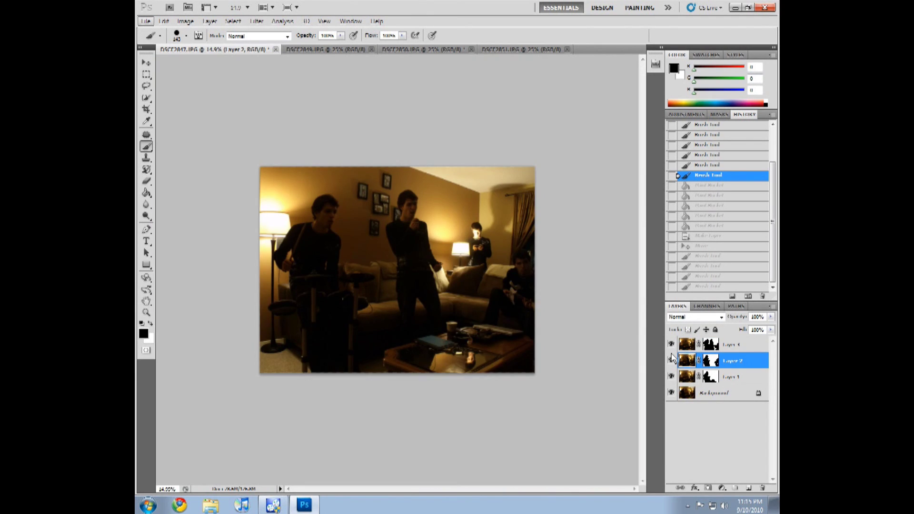
pyautogui.scroll(2, 672, 358)
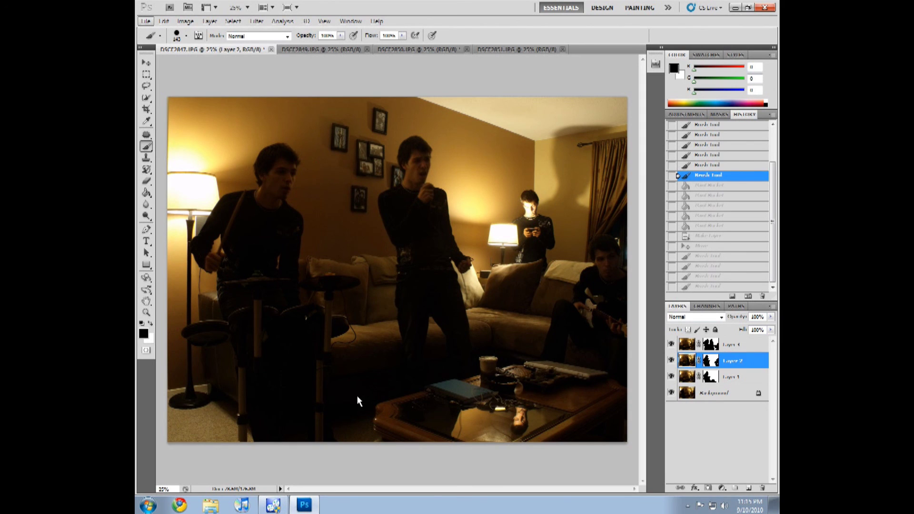
pyautogui.click(273, 505)
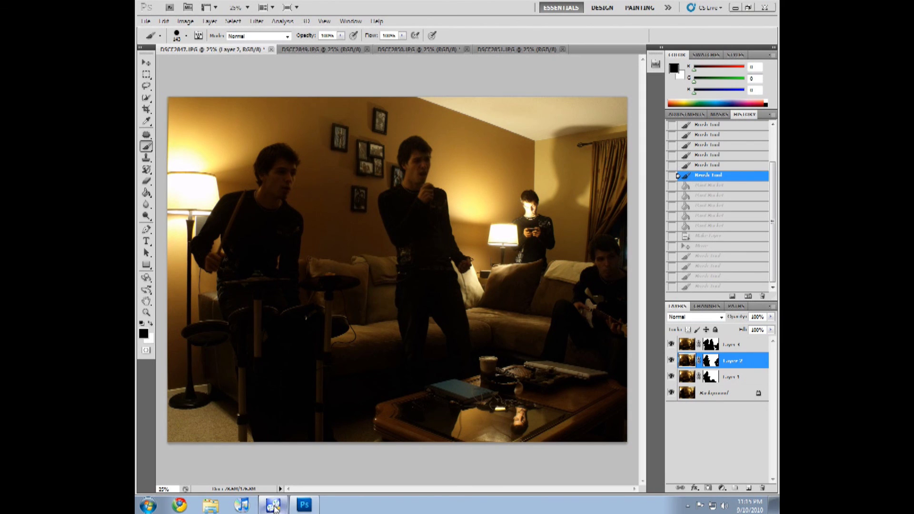